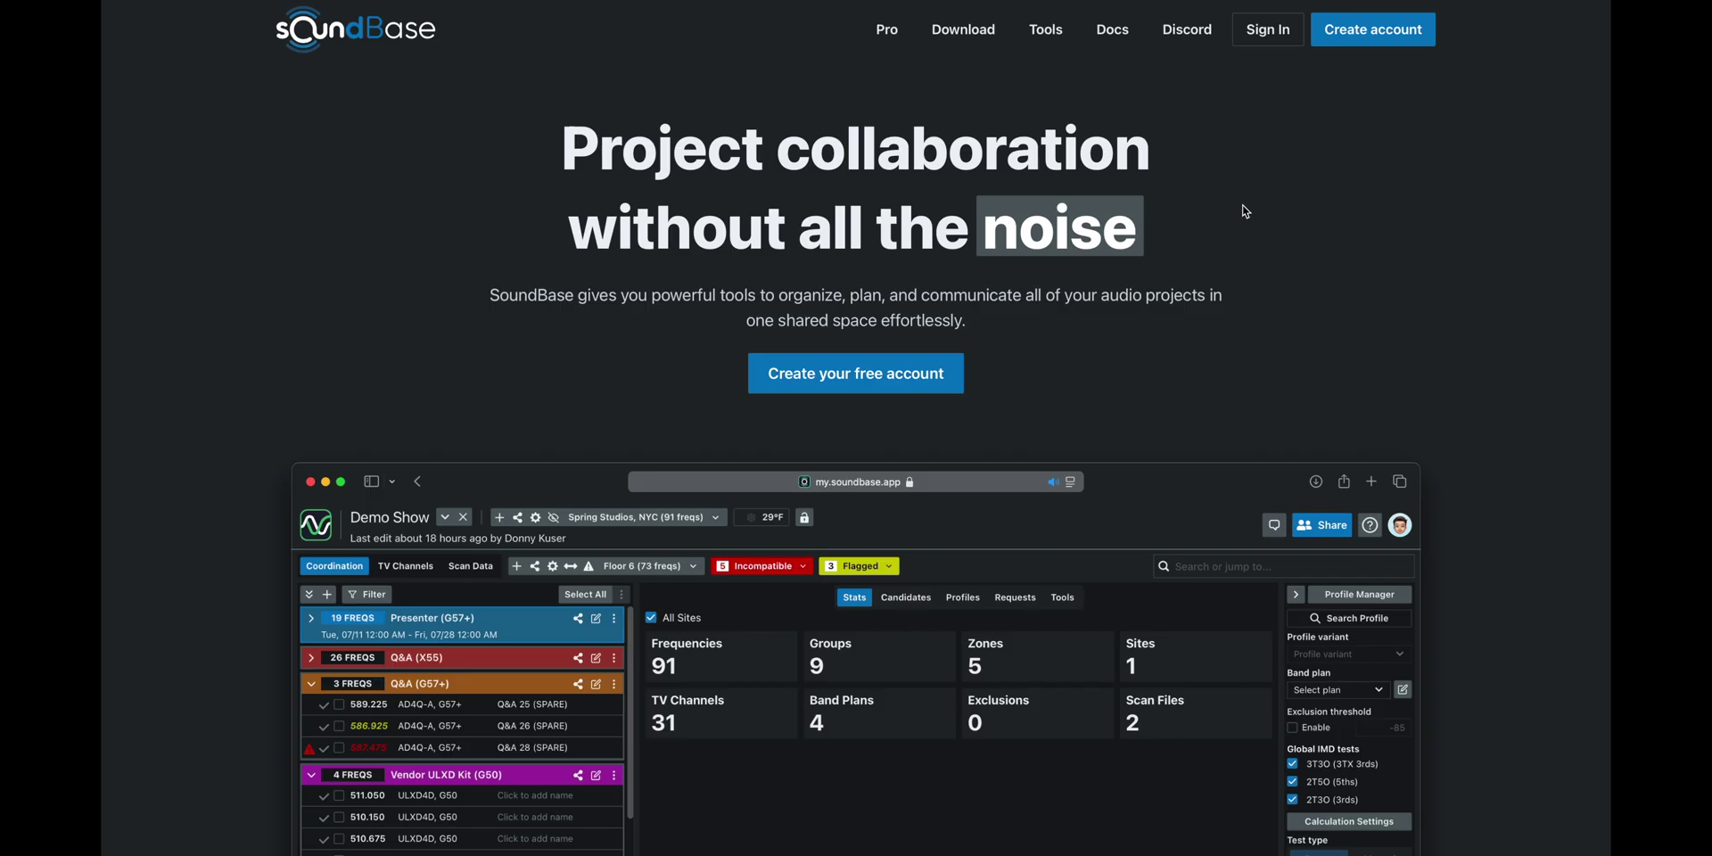
Sign in to SoundBase, glance at archived projects, then return to the active Omaha_April project list
scroll(1246, 212, down, 6)
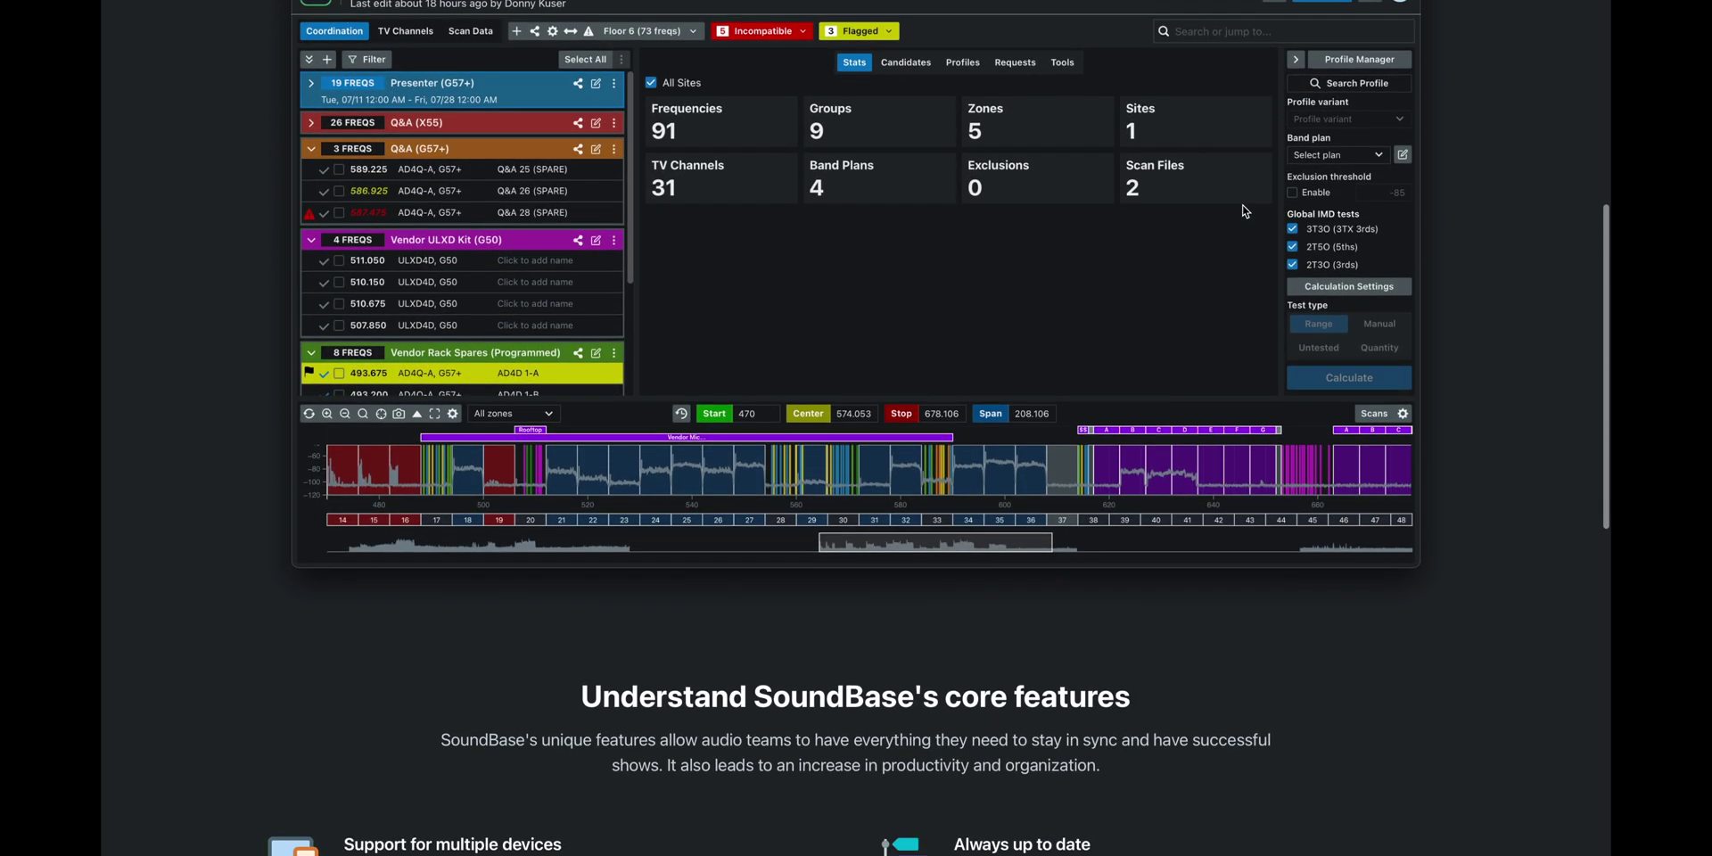
scroll(1246, 211, down, 7)
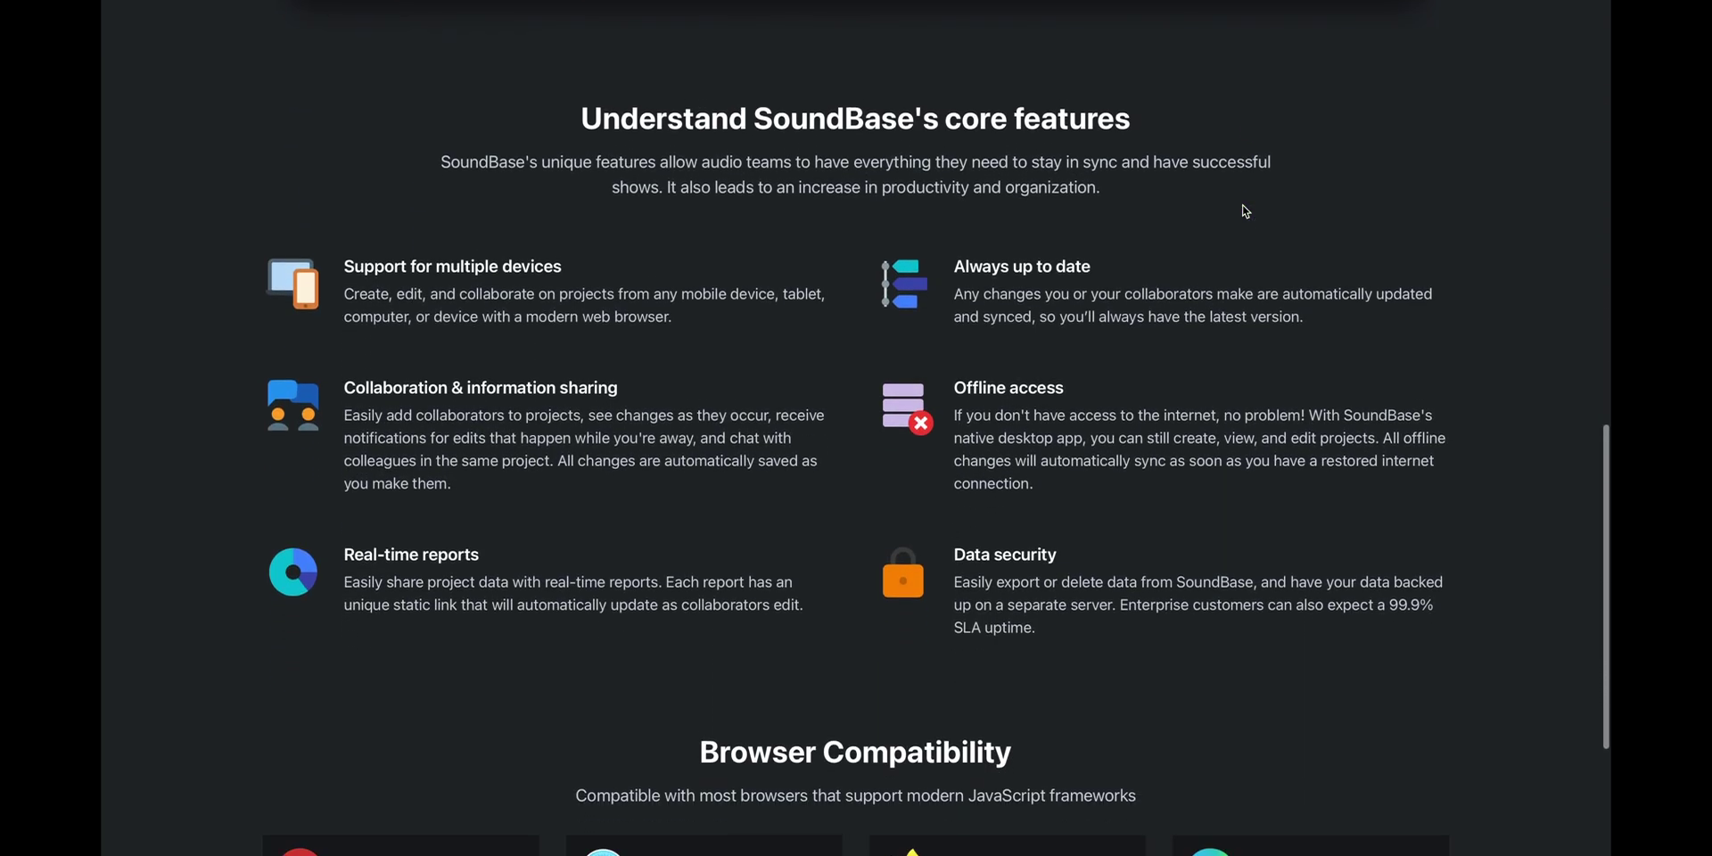
scroll(1244, 208, up, 10)
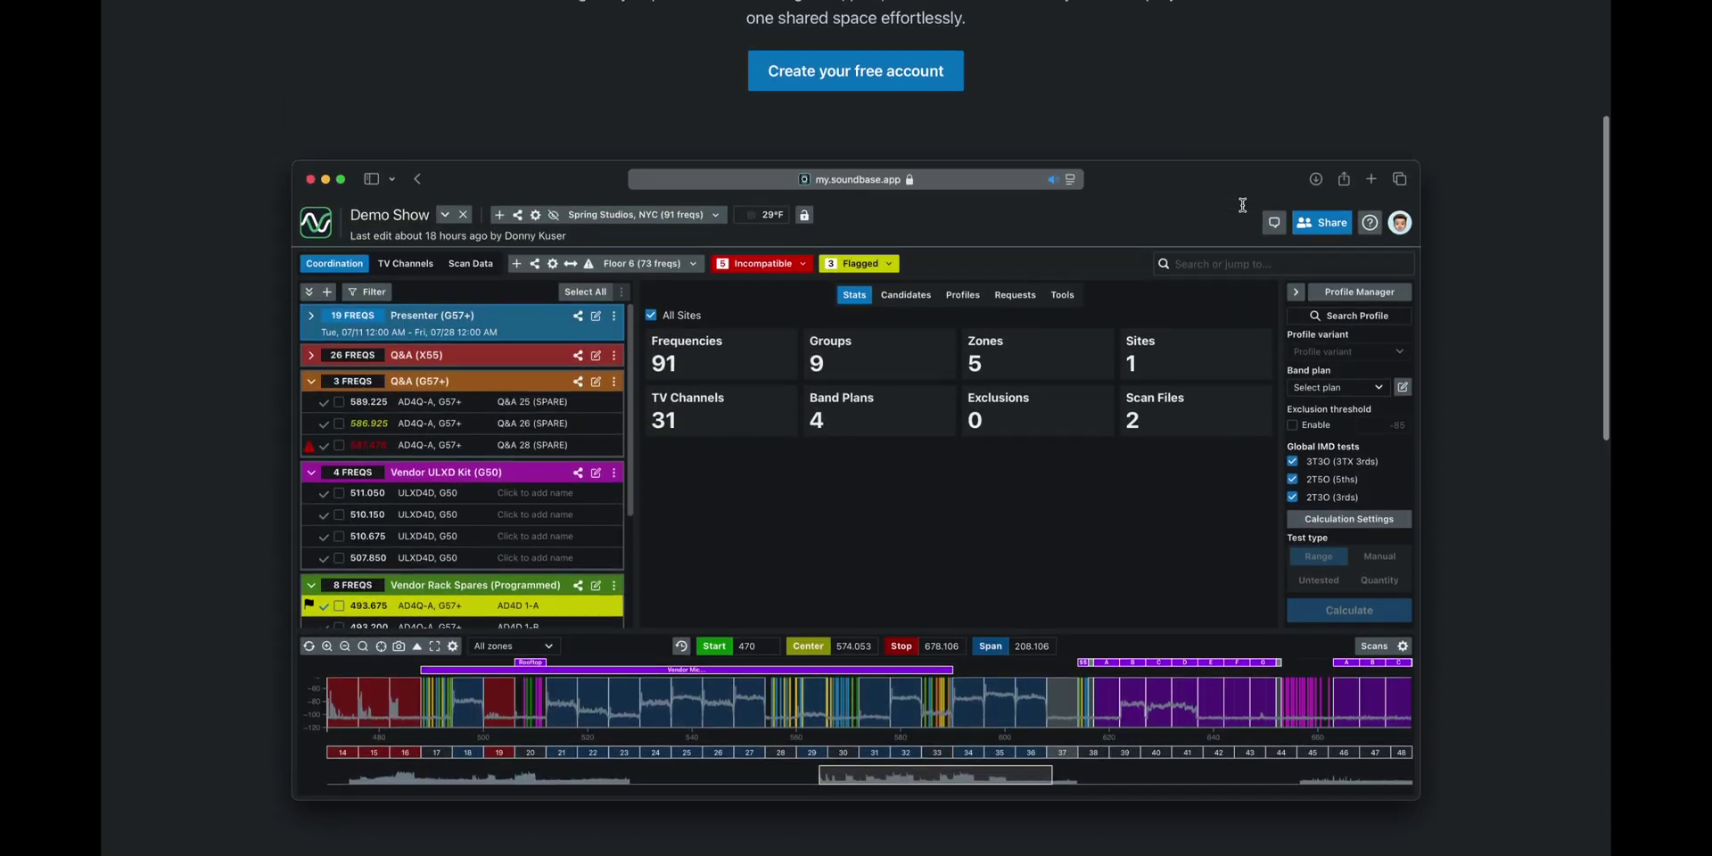
scroll(1243, 205, up, 4)
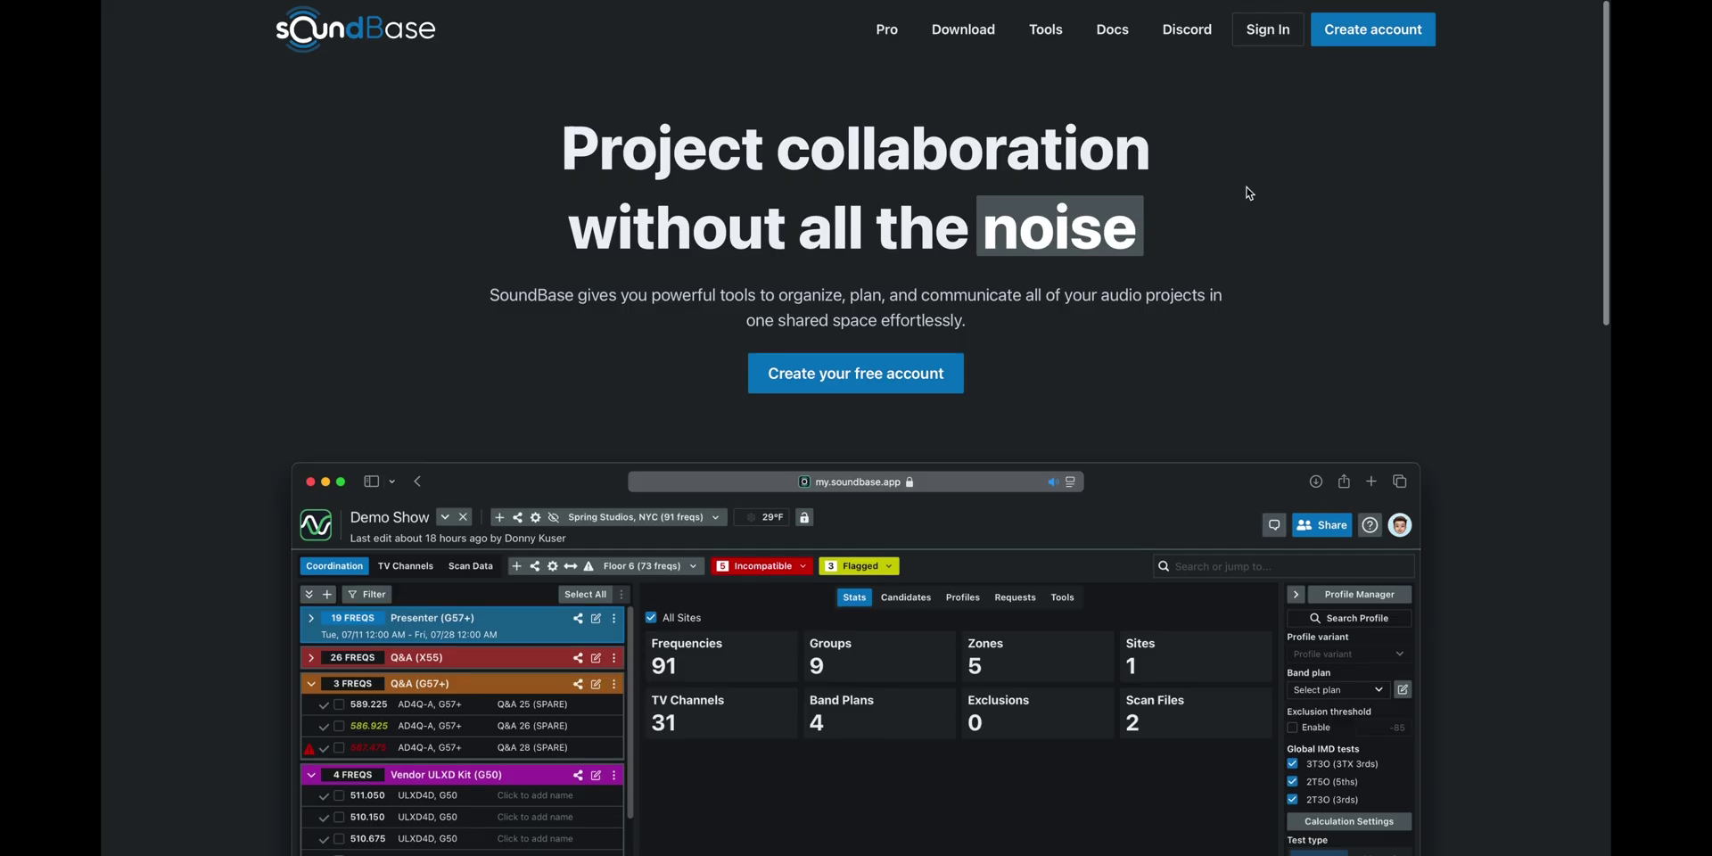
click(1267, 40)
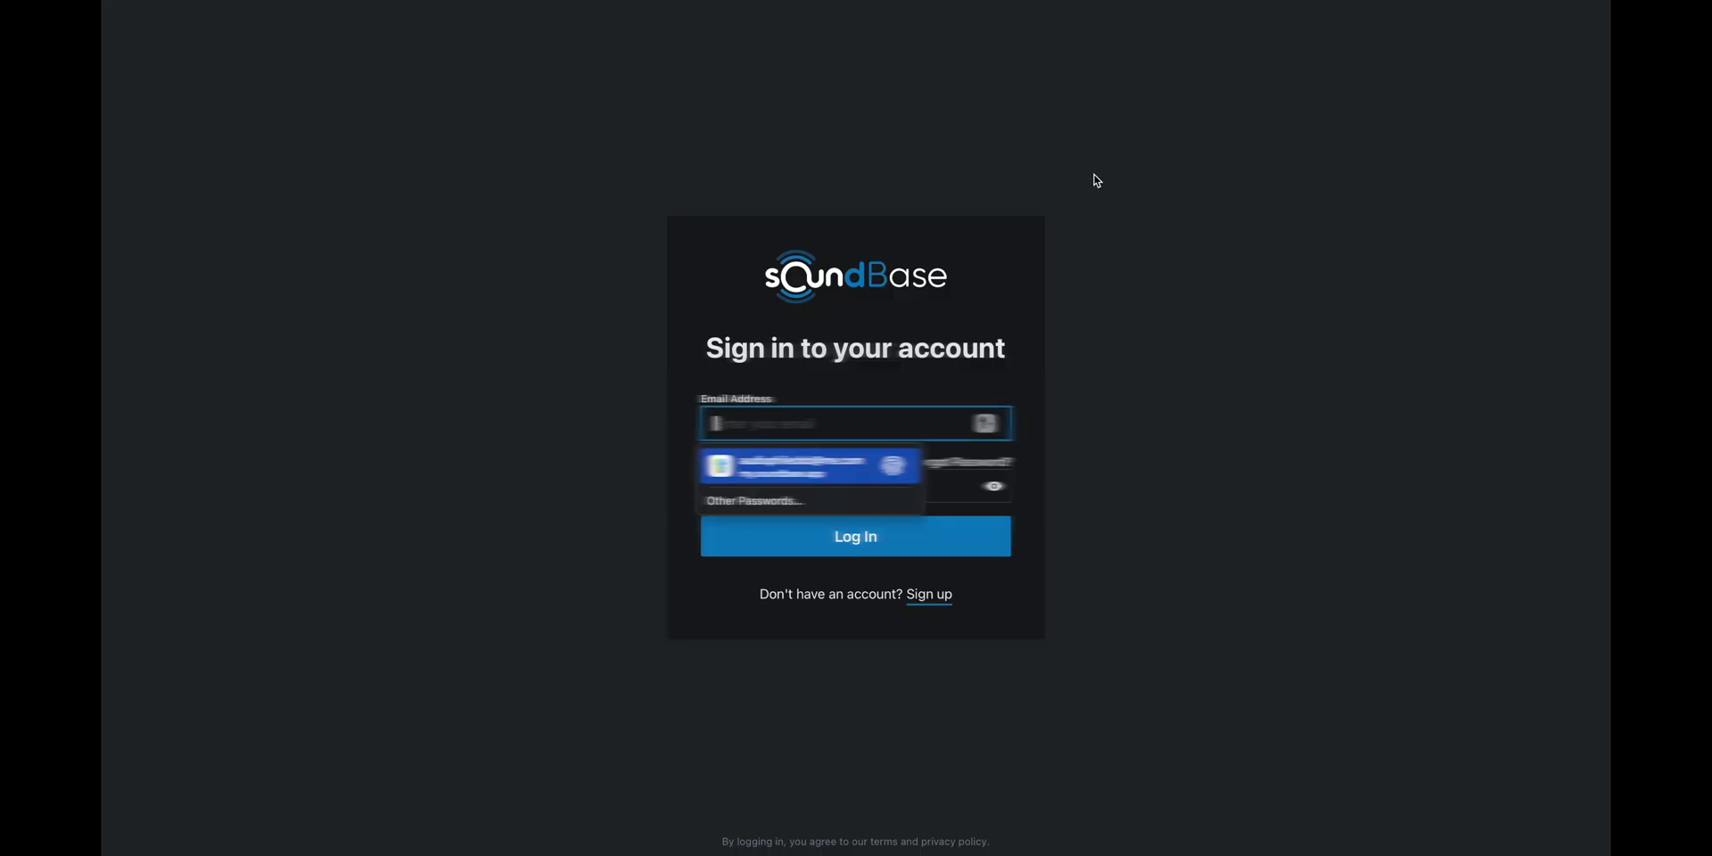
click(901, 465)
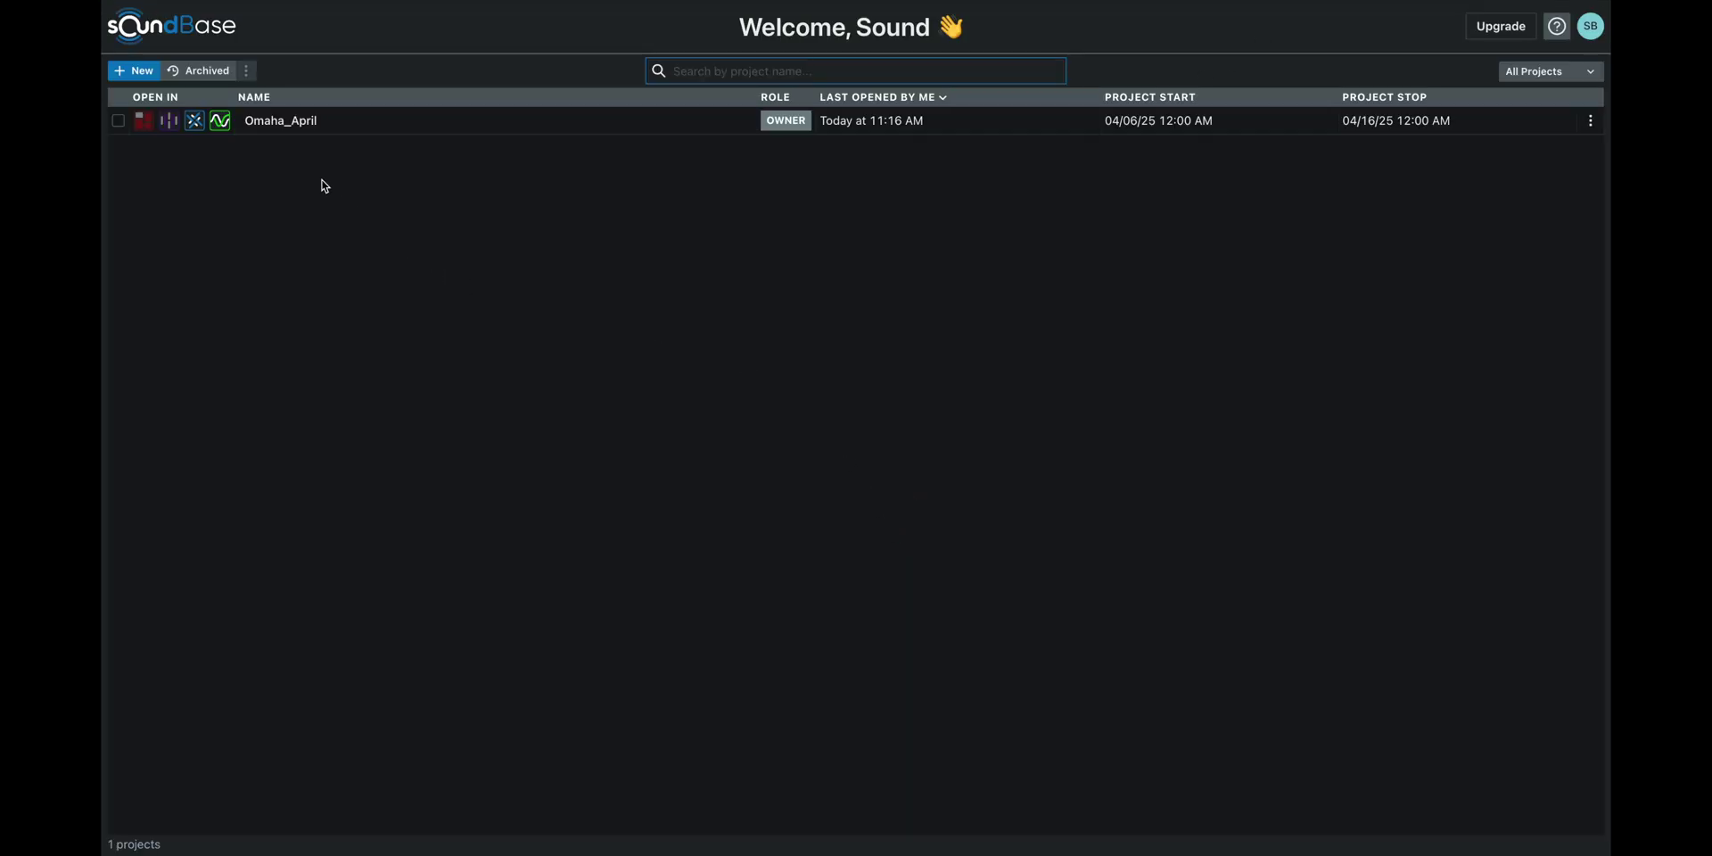
click(210, 78)
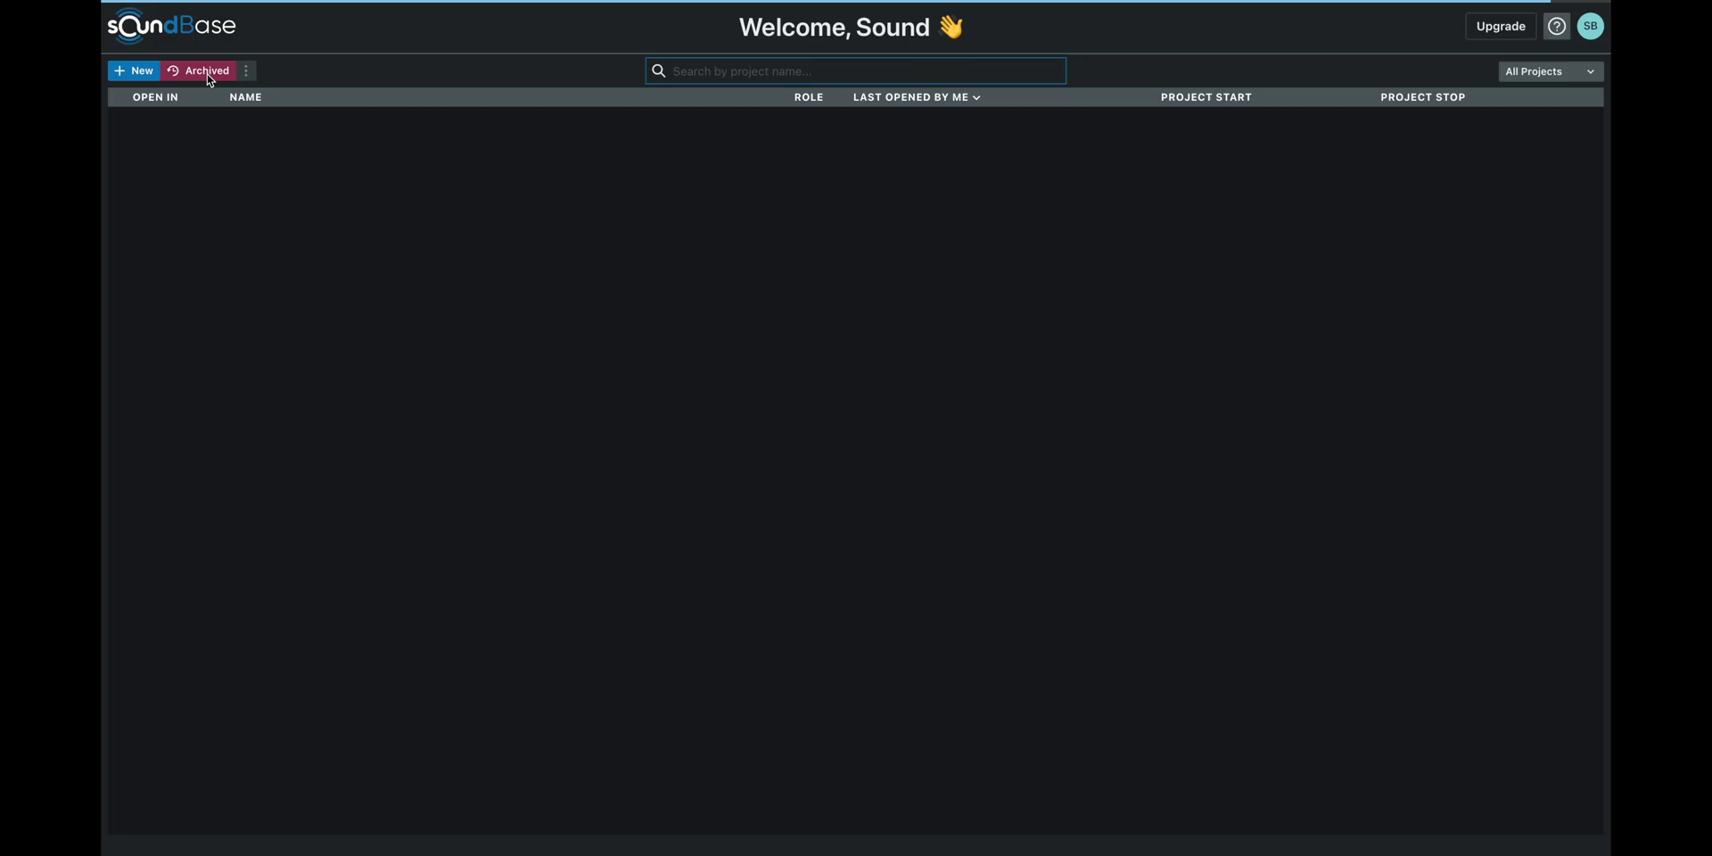
click(211, 78)
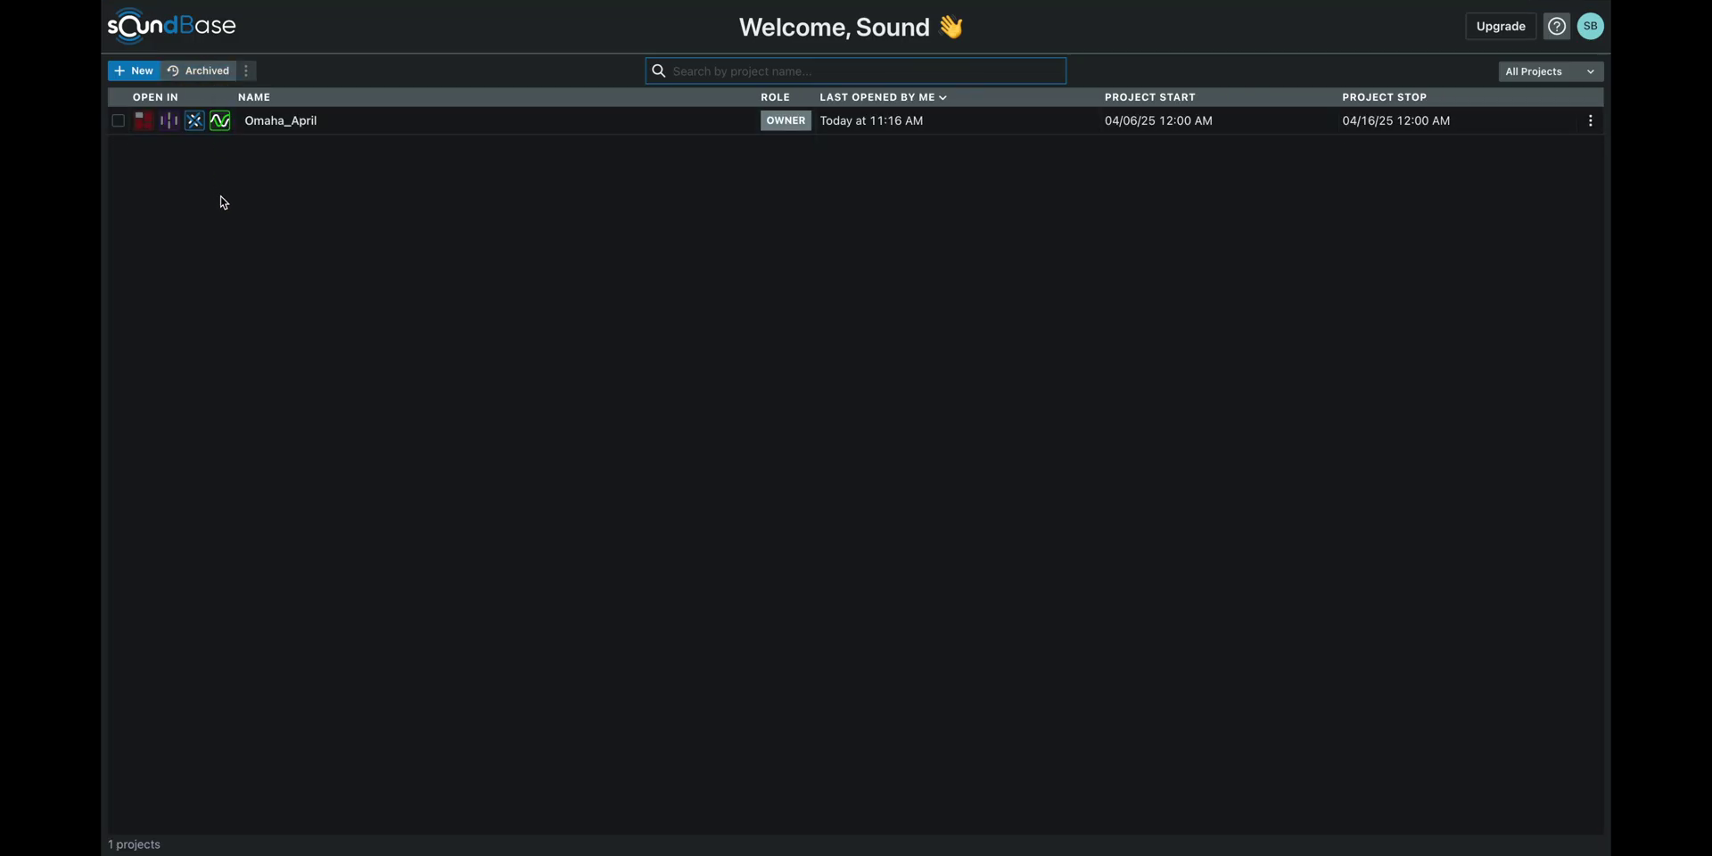
Open Omaha_April for coordination and review its Candidates, Profiles and Stats (18 frequencies, 3 groups)
click(220, 122)
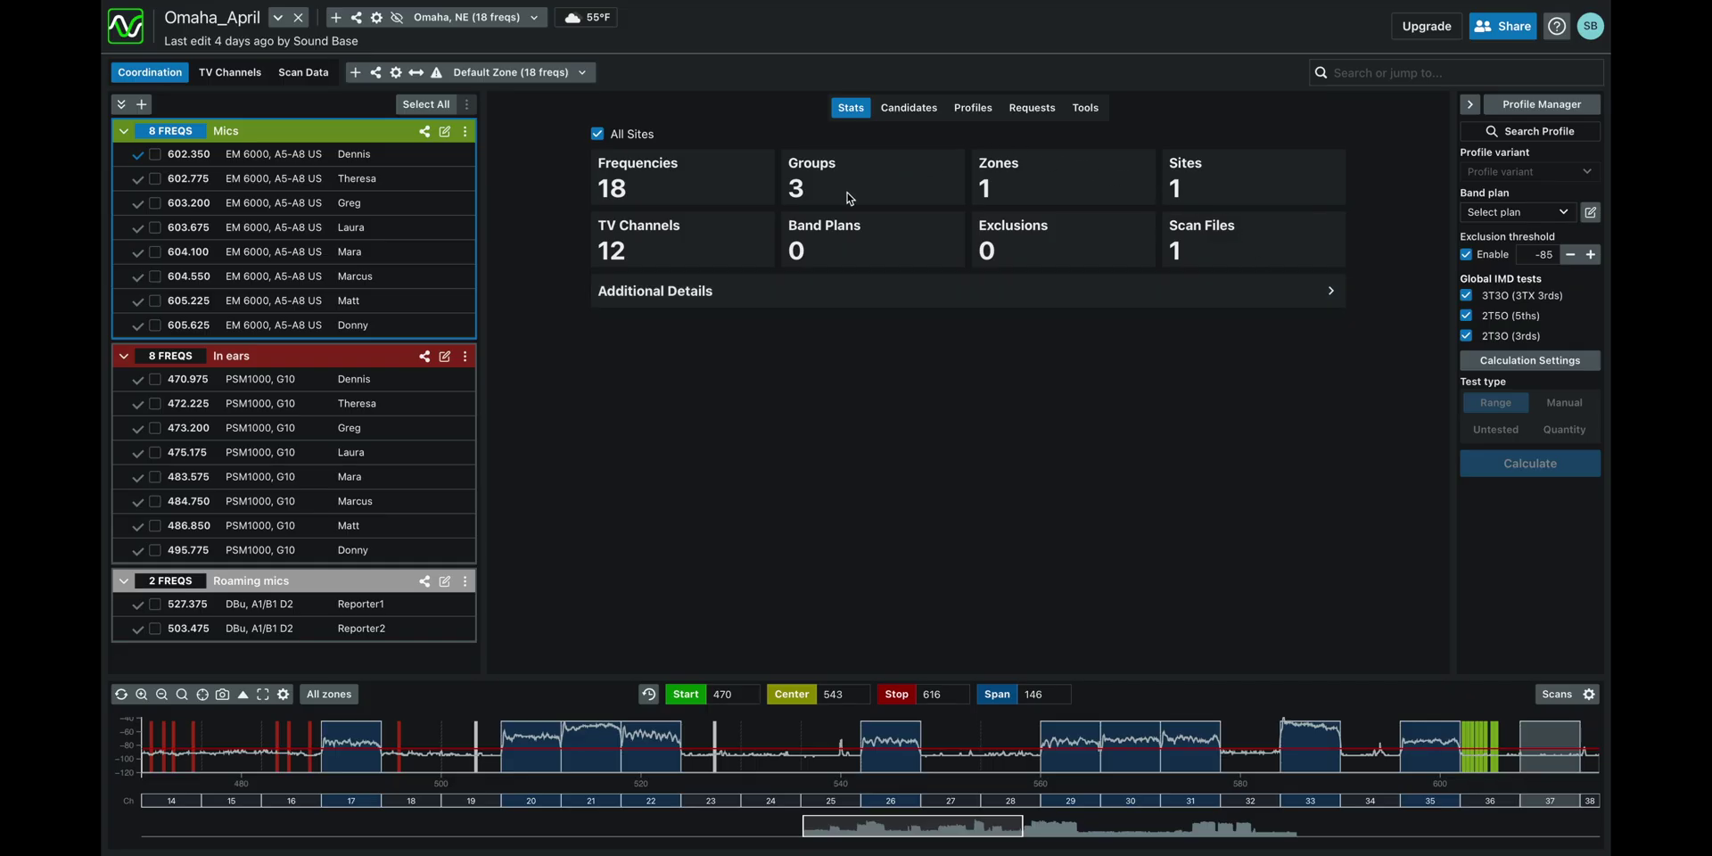
click(920, 108)
click(974, 108)
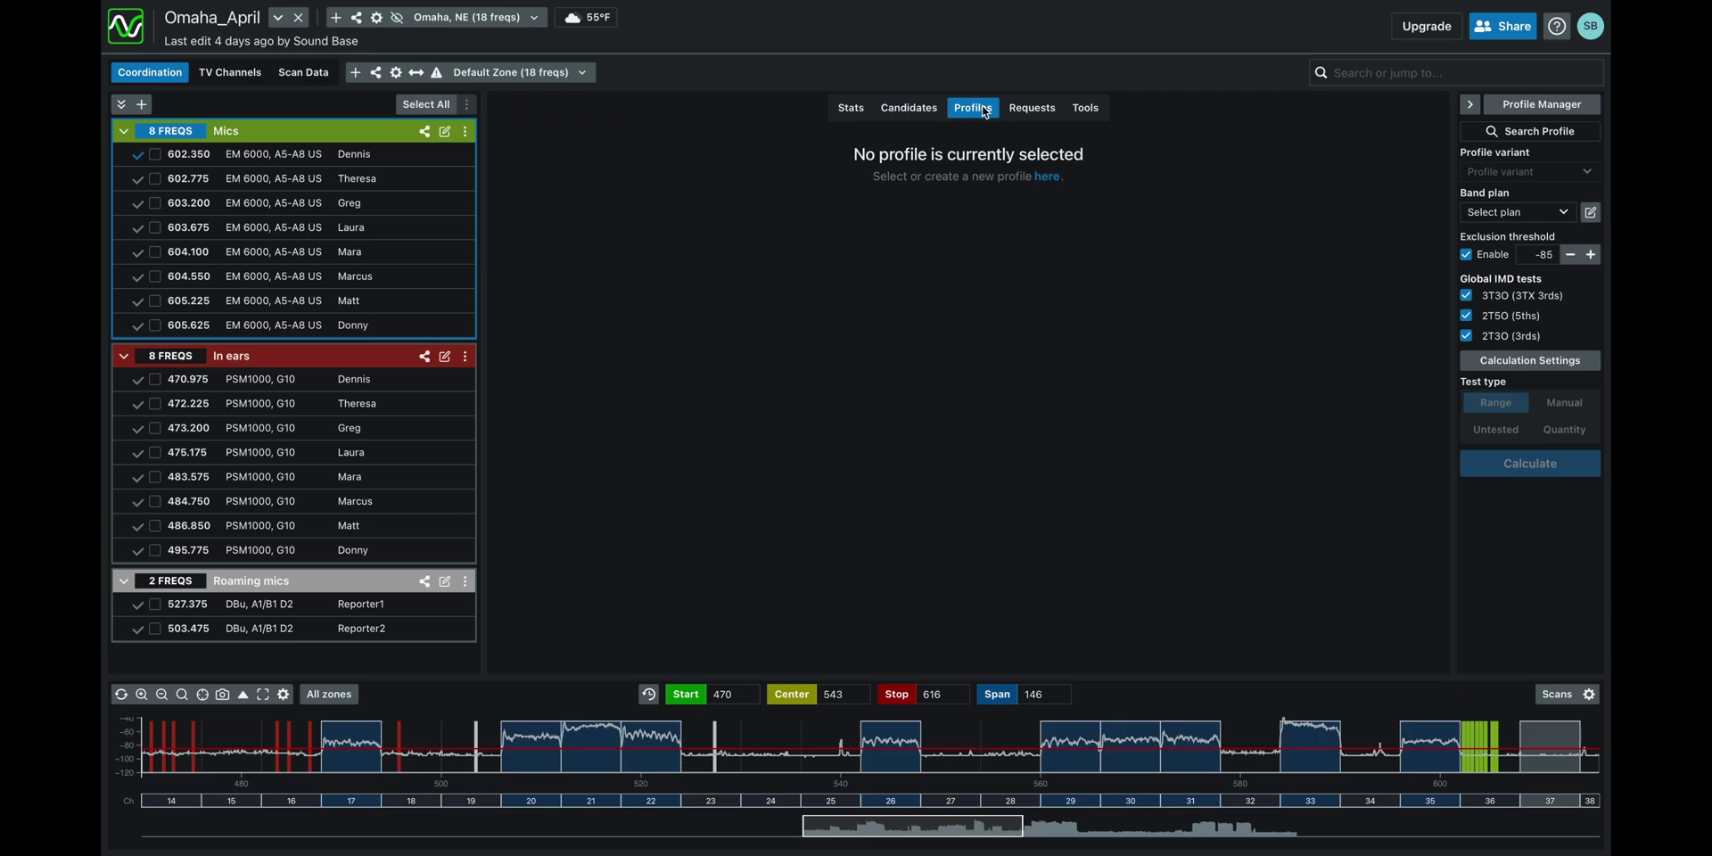
click(849, 110)
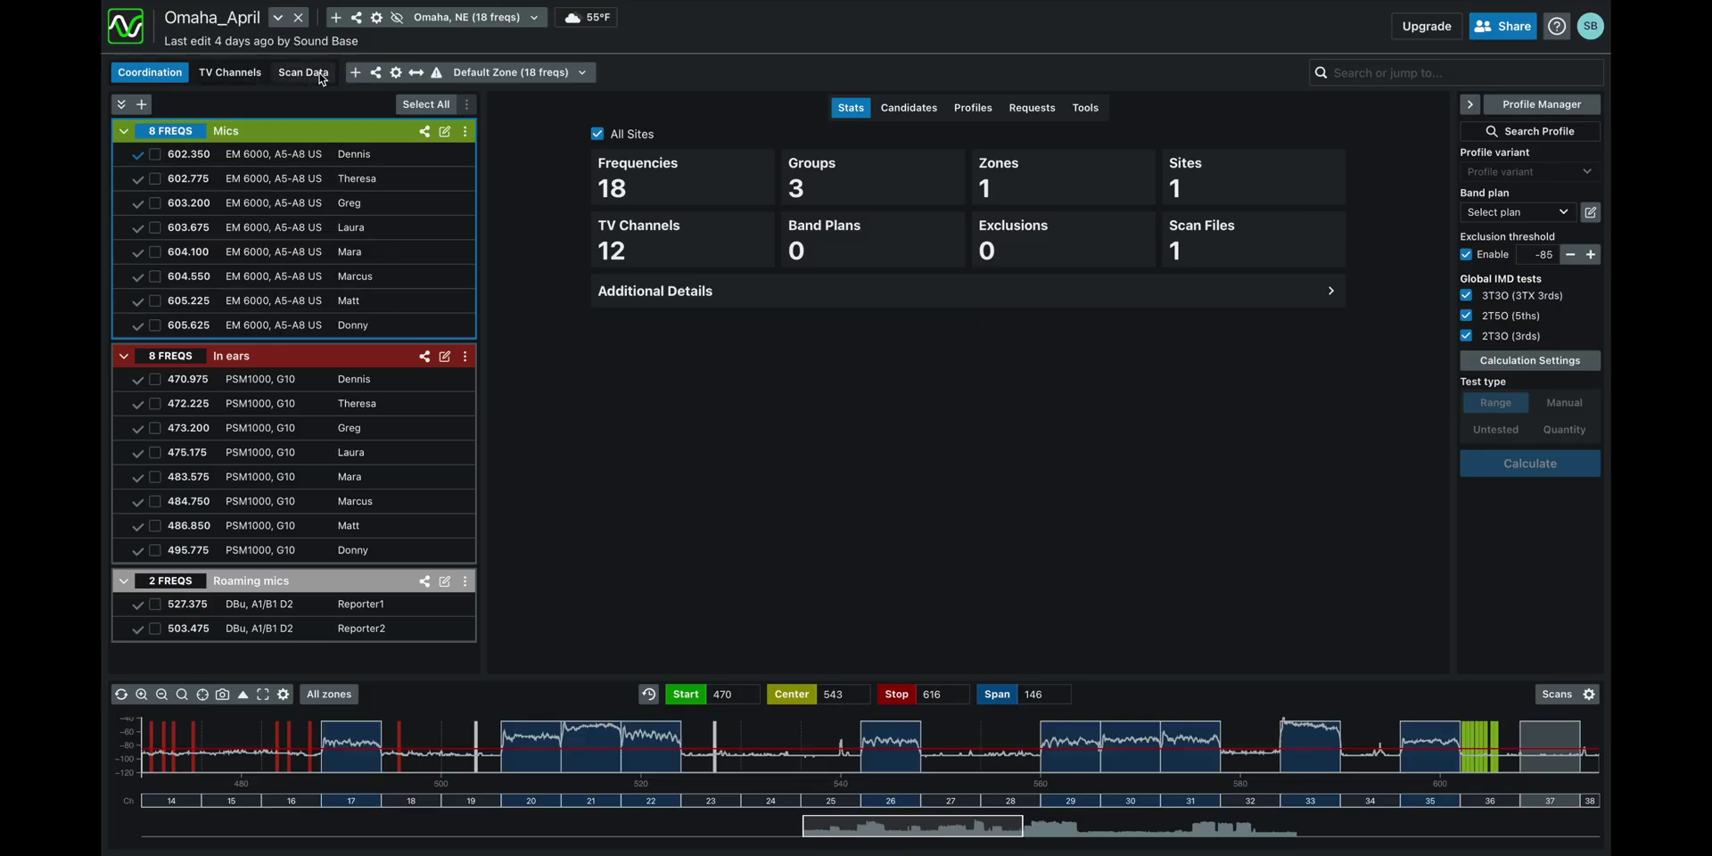
Show the Omaha, NE TV channel table and scroll through its 12 excluded channels
click(246, 79)
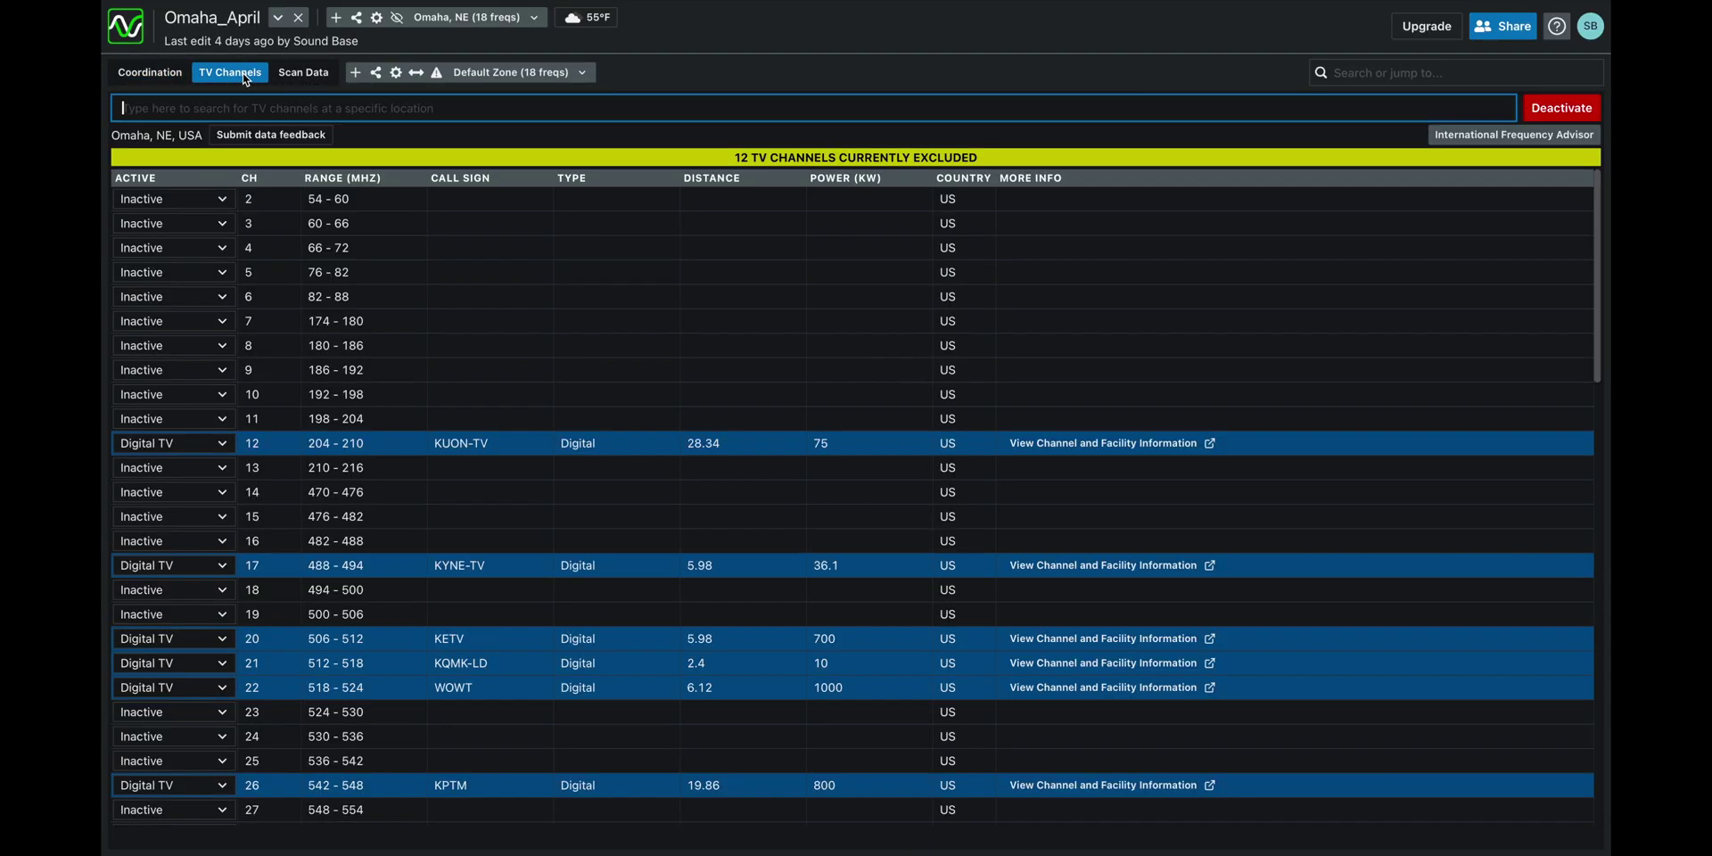
scroll(199, 246, down, 5)
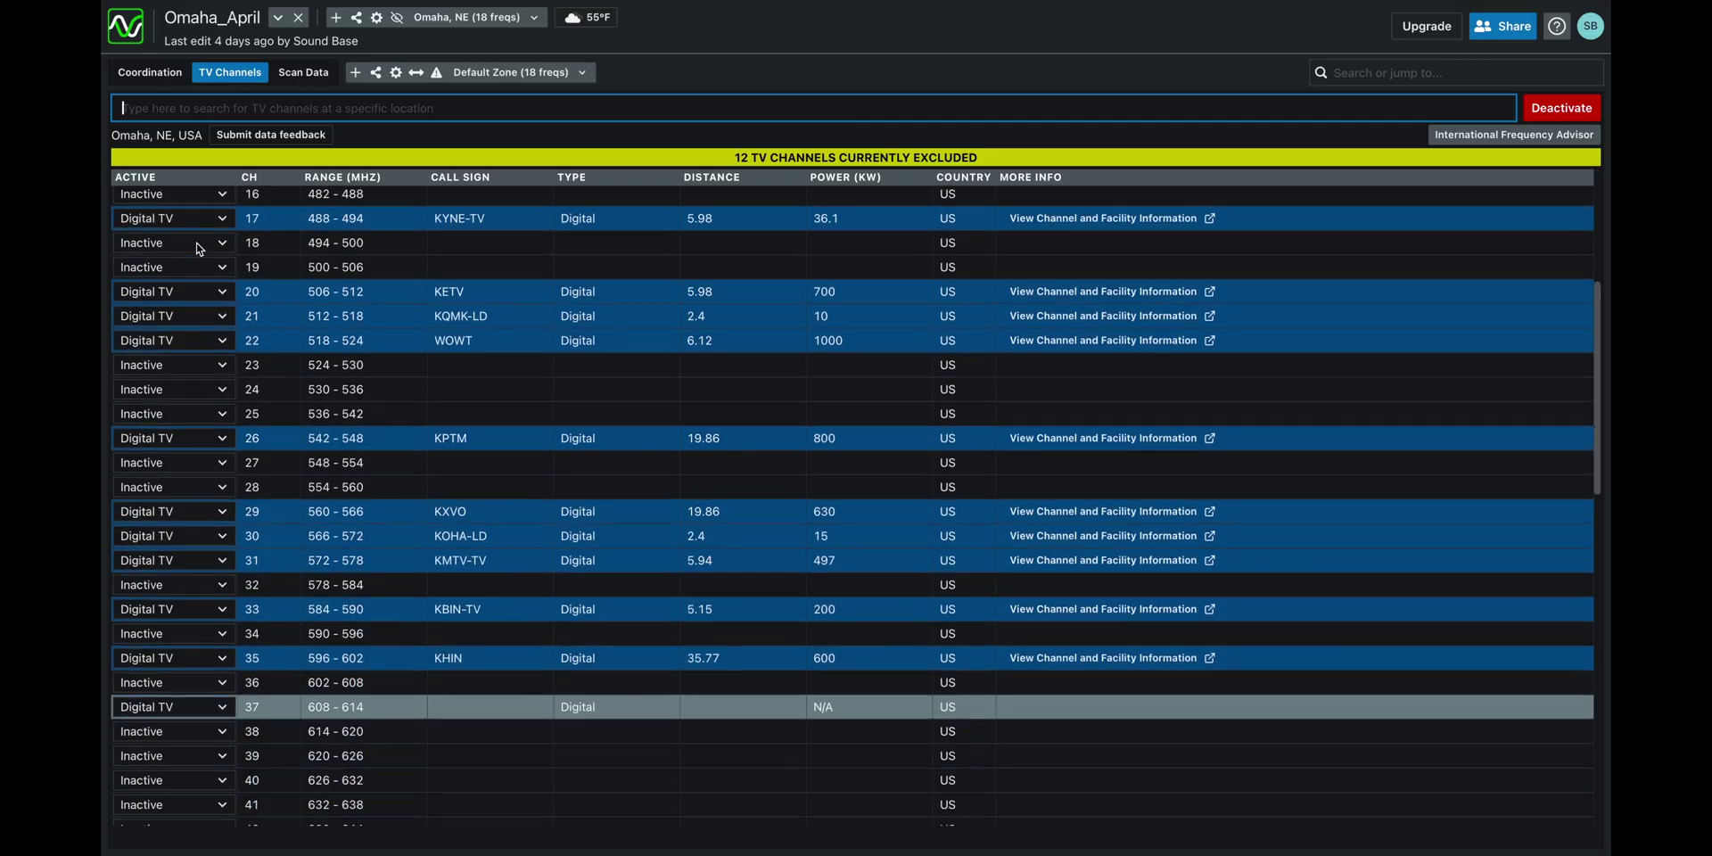
scroll(198, 249, down, 3)
scroll(198, 249, up, 4)
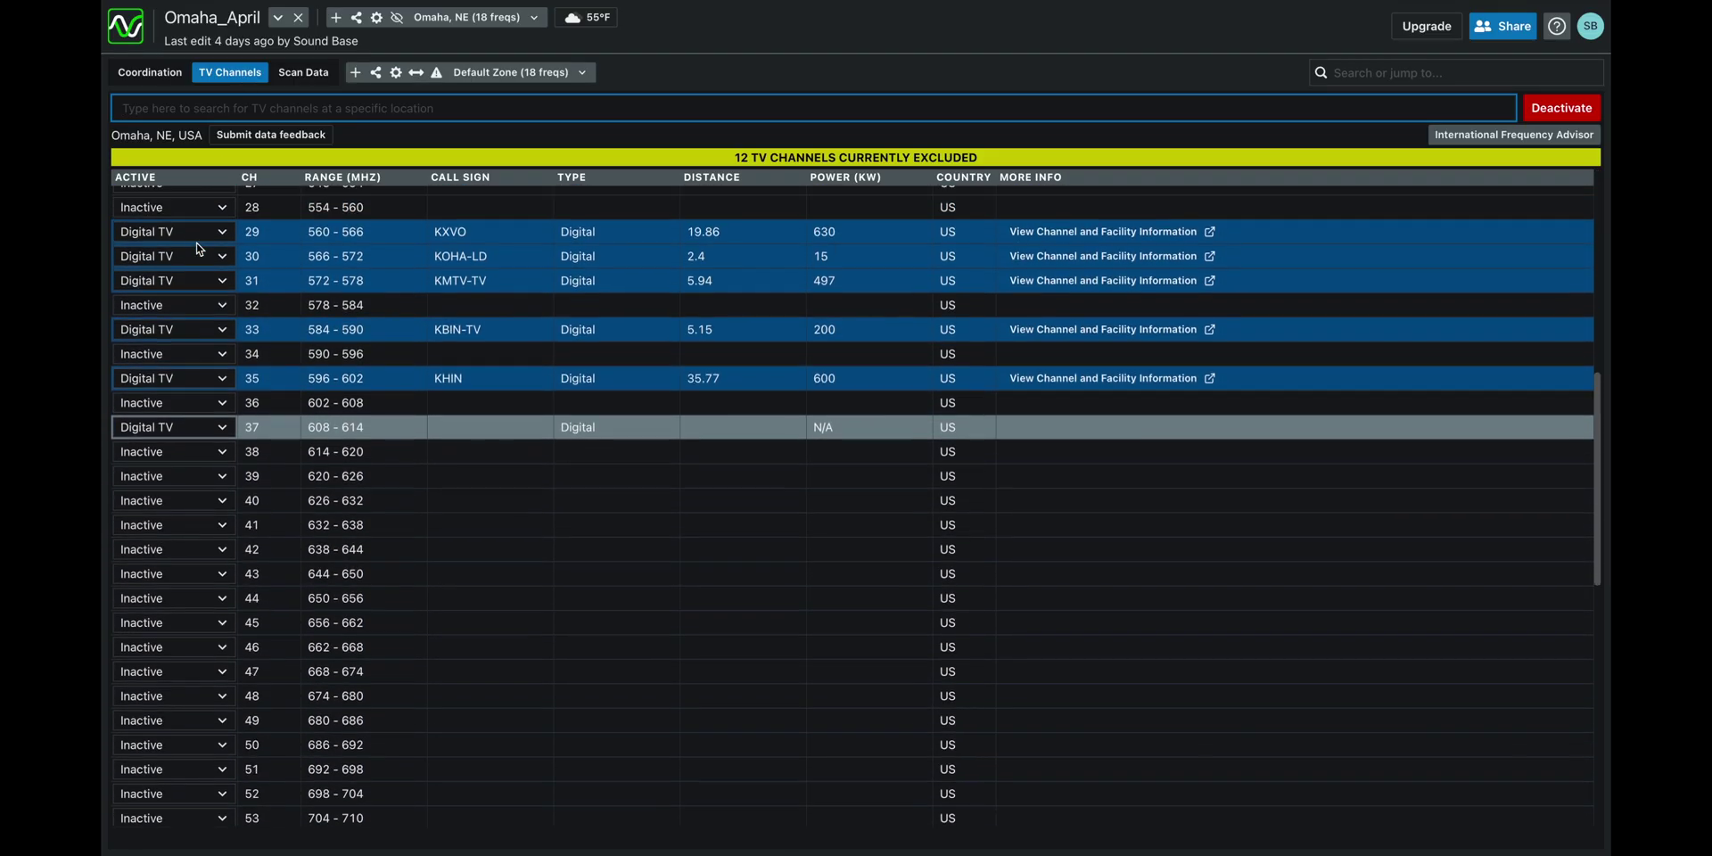
scroll(198, 249, up, 5)
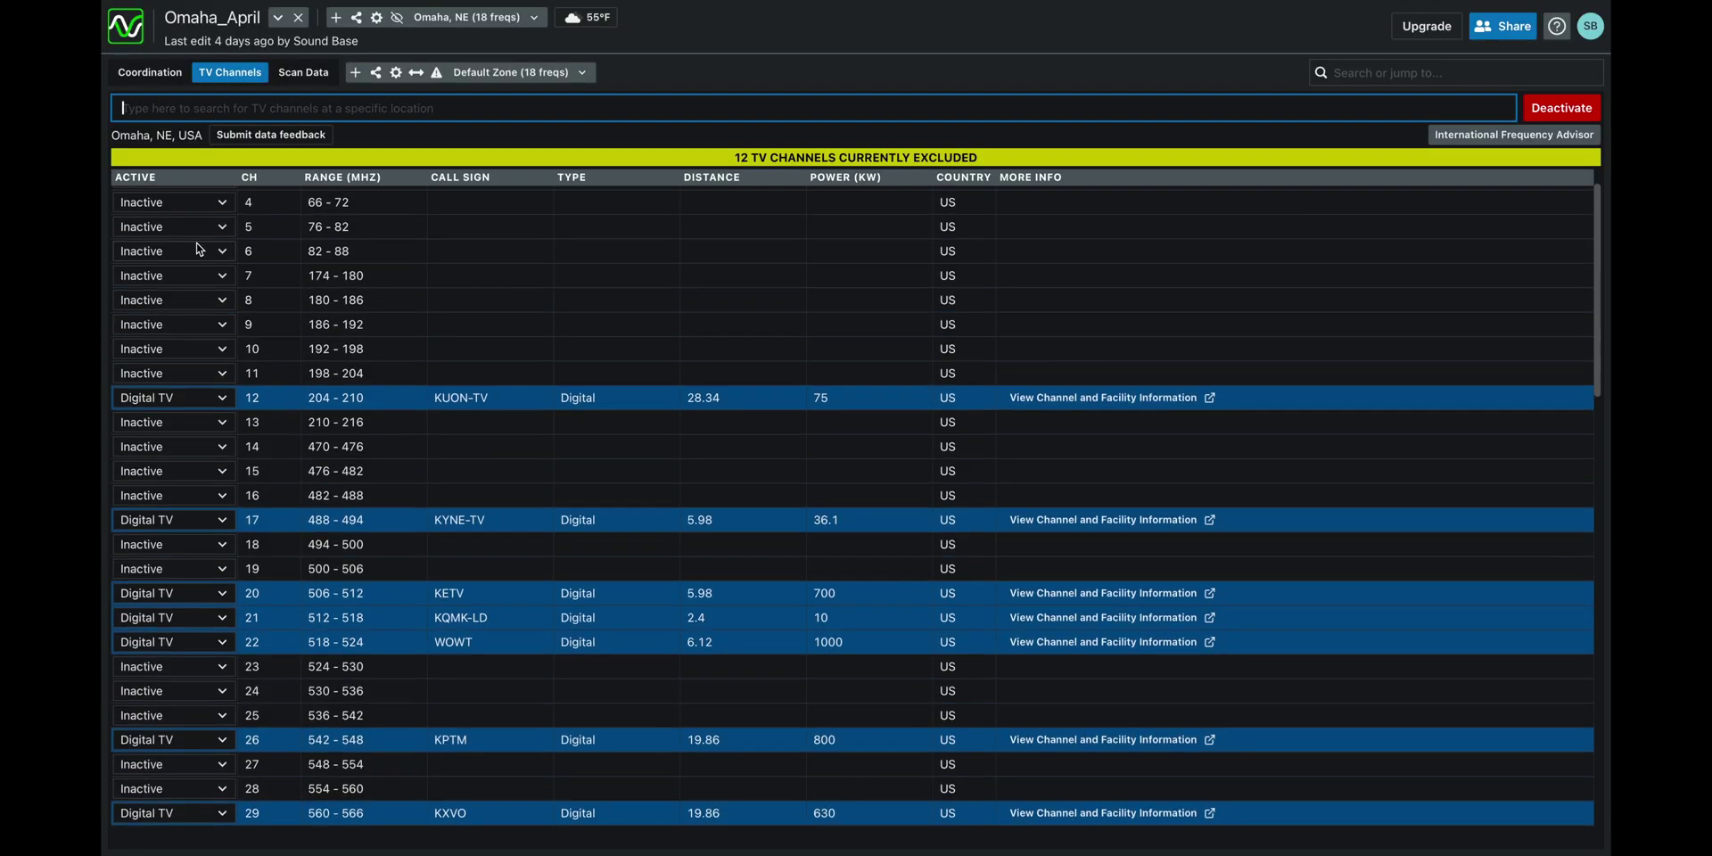
Check channel 4's status options and leave it Inactive
click(222, 212)
click(214, 210)
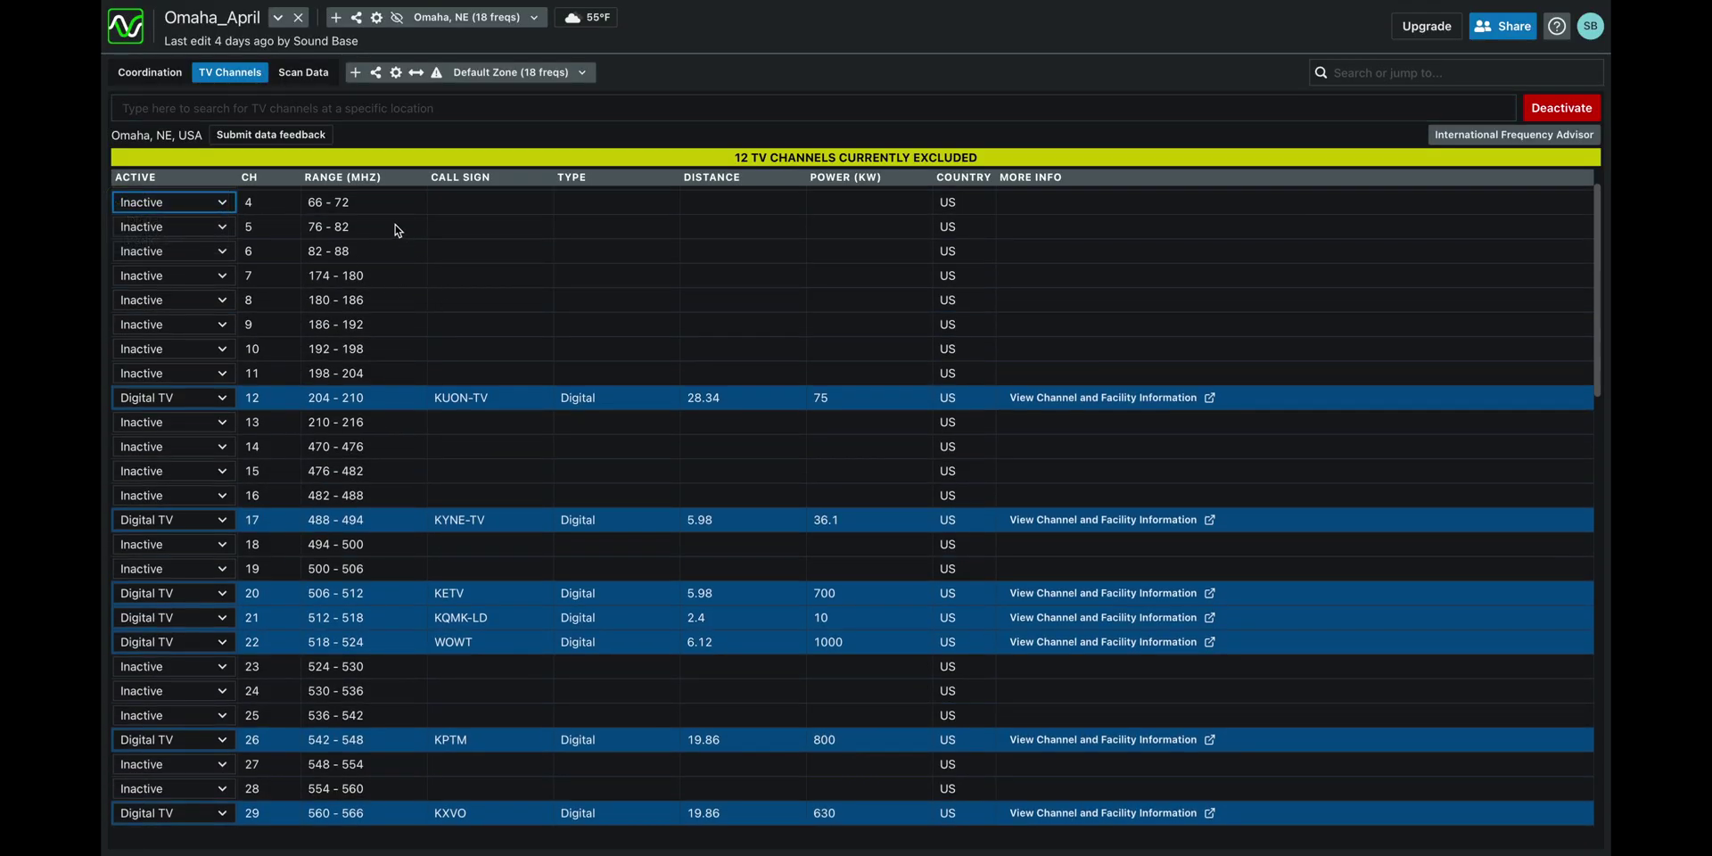
click(223, 209)
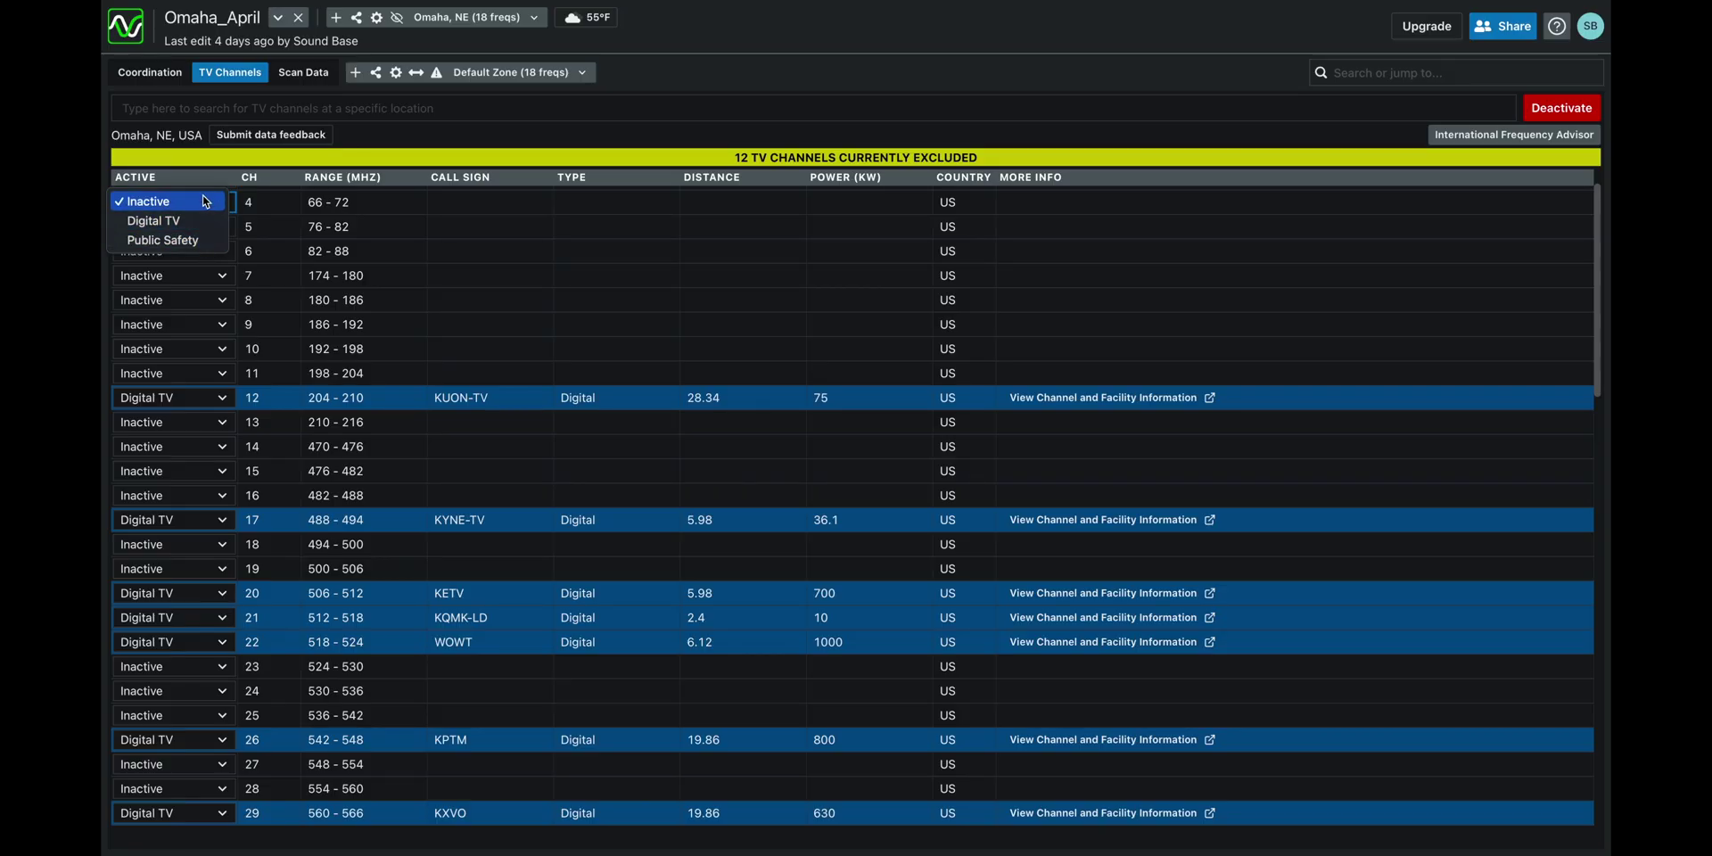
click(383, 233)
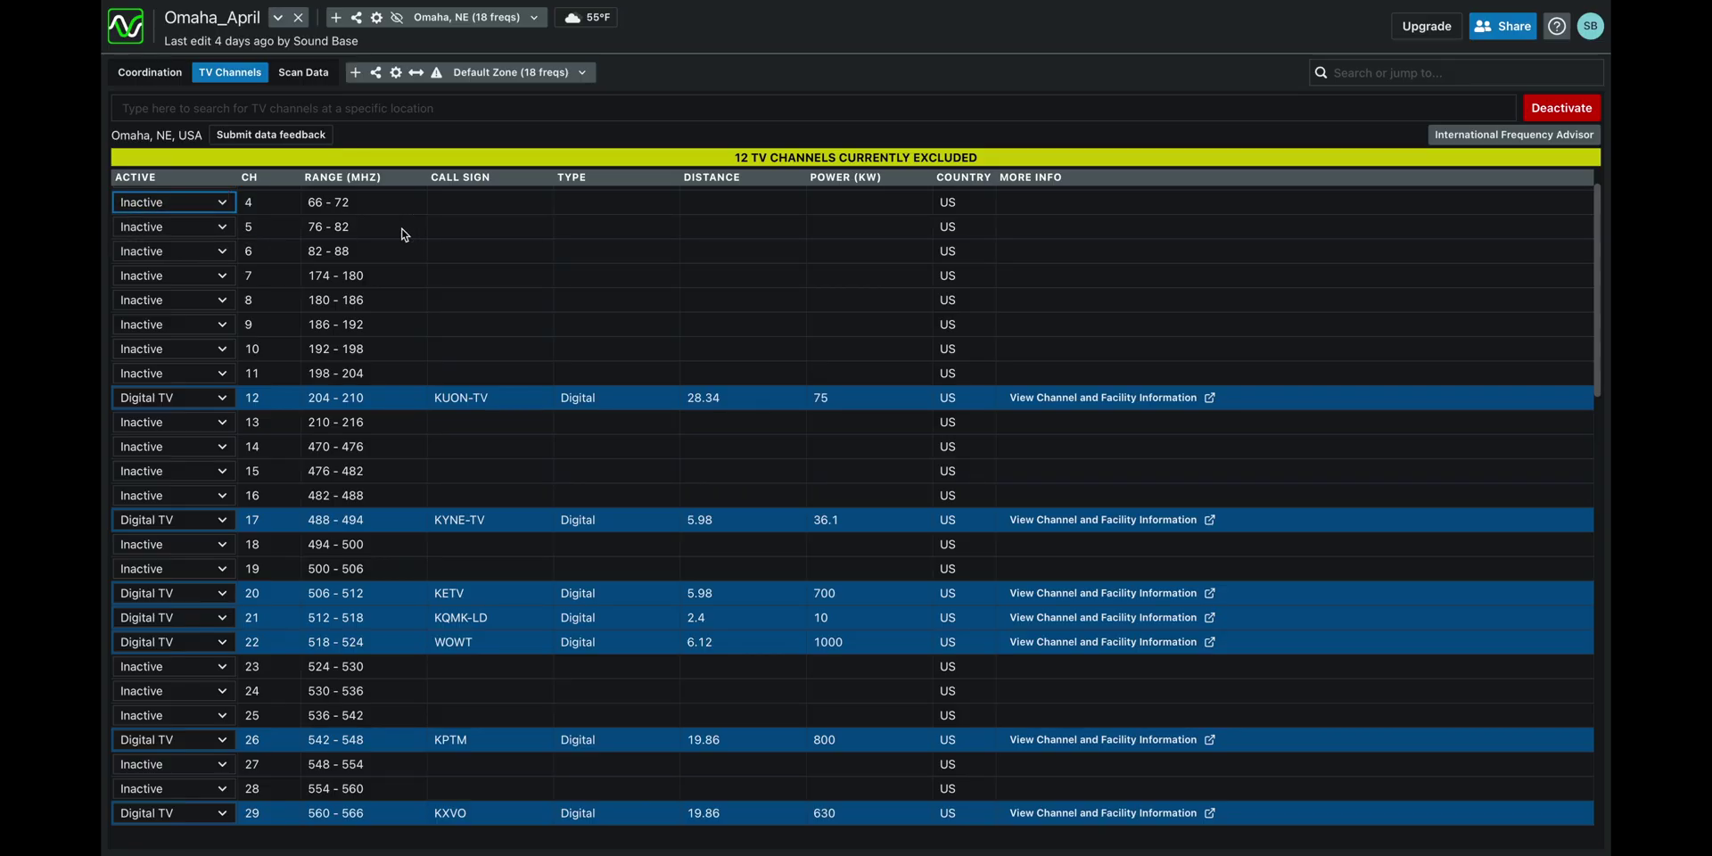
Review the project's managed scan file, then search nearby Omaha scan files shown on a map
click(311, 81)
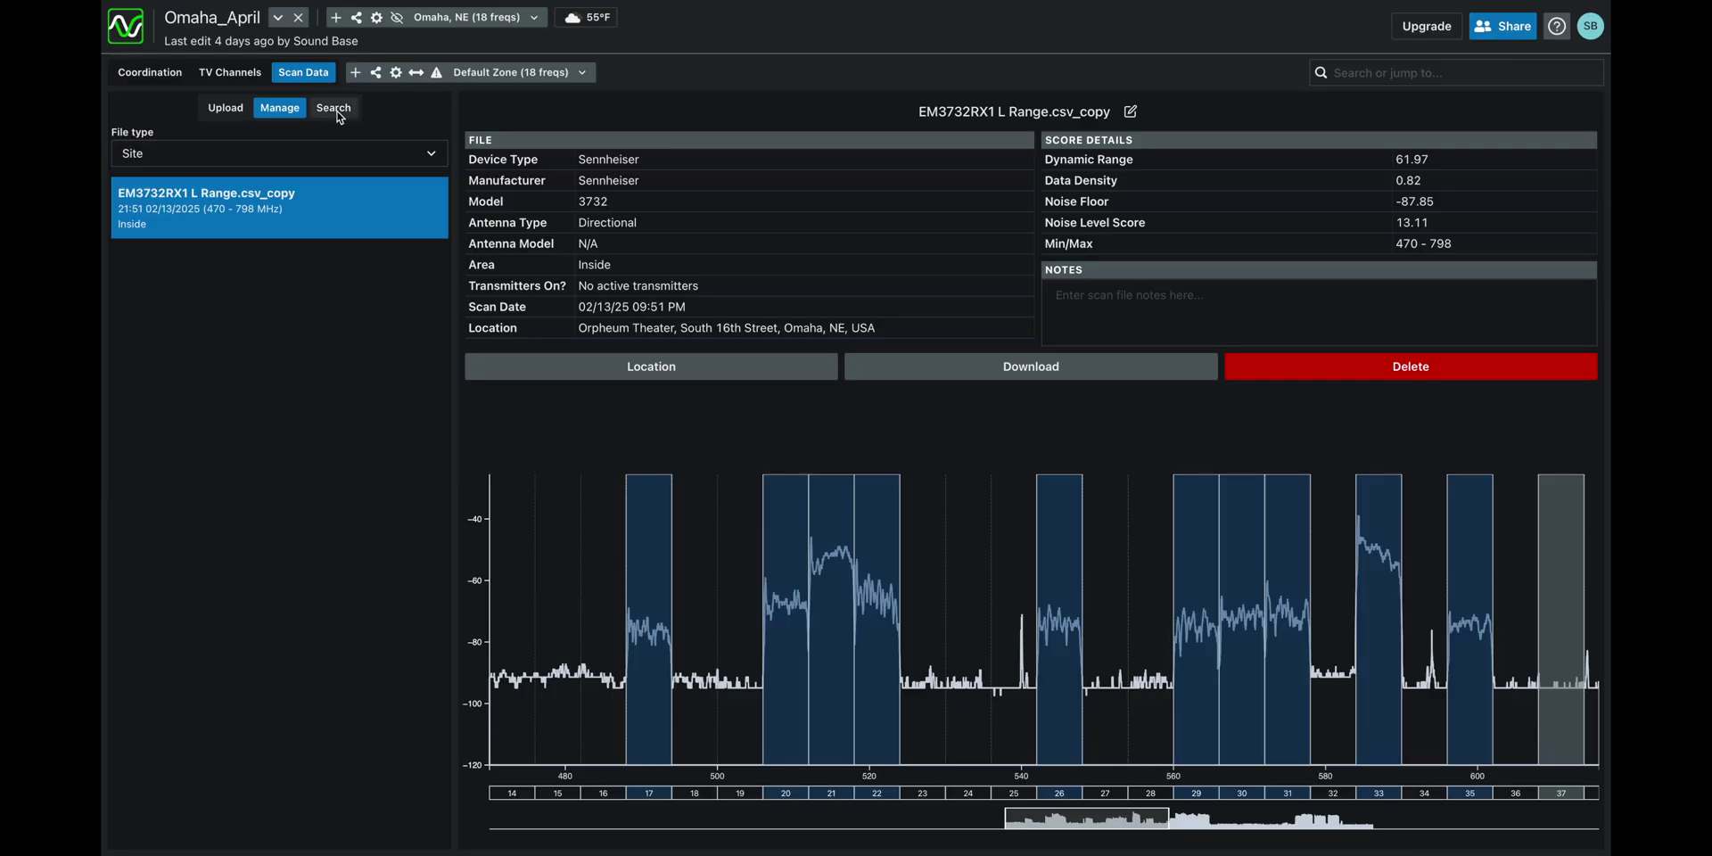
click(334, 108)
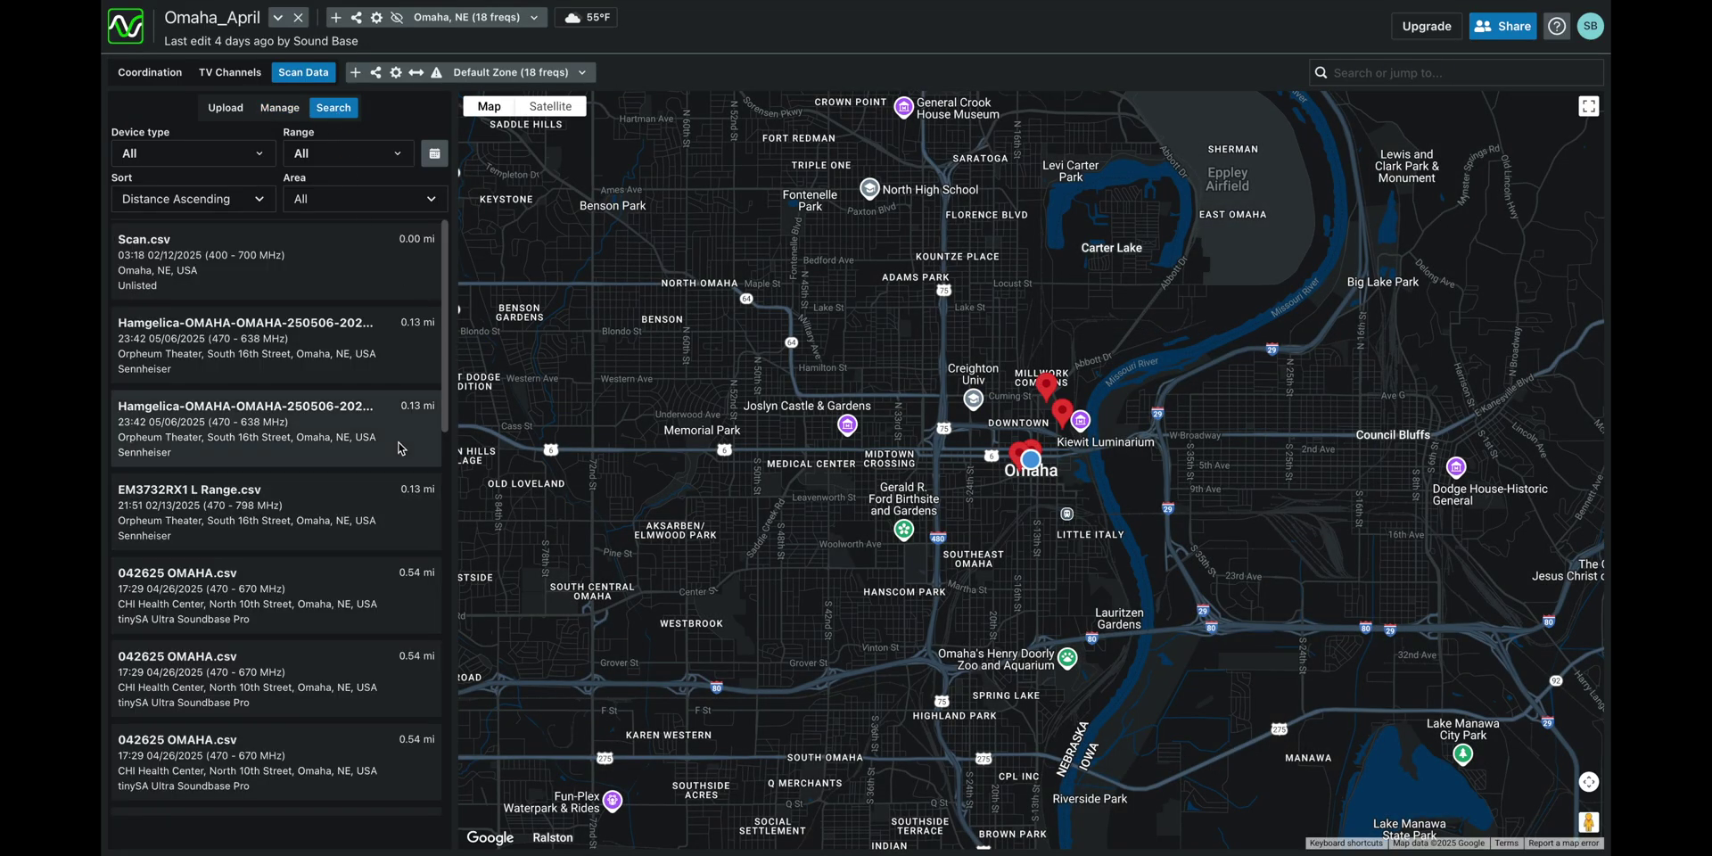
Inspect the EM3732RX1 L Range.csv scan, then show the project's own copy with its spectrum graph
scroll(331, 446, down, 1)
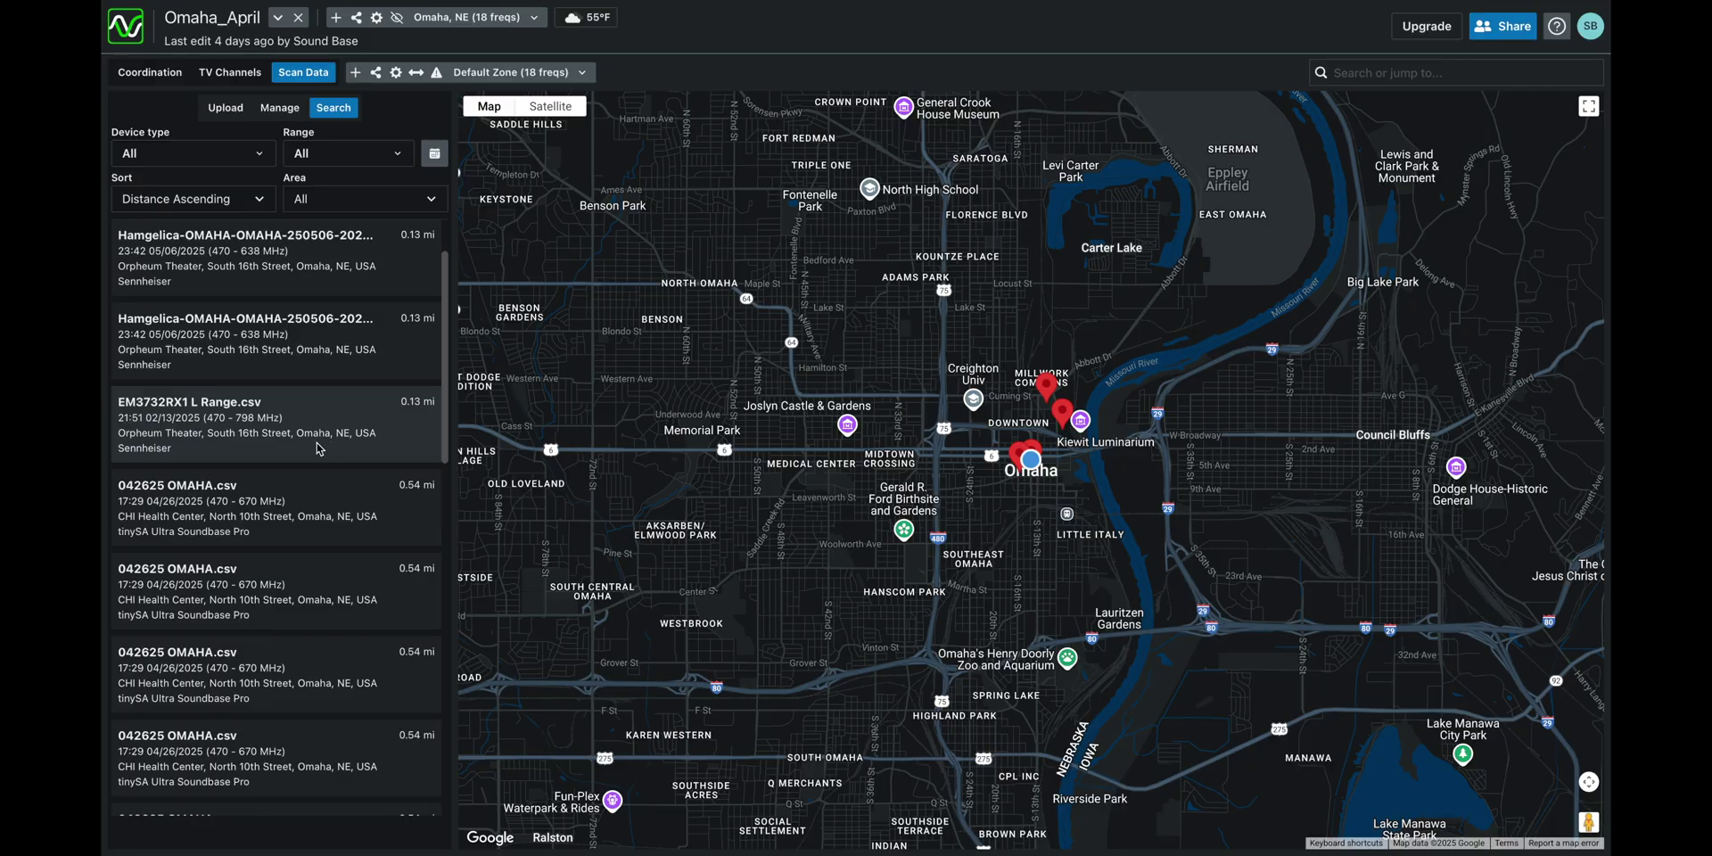
click(265, 441)
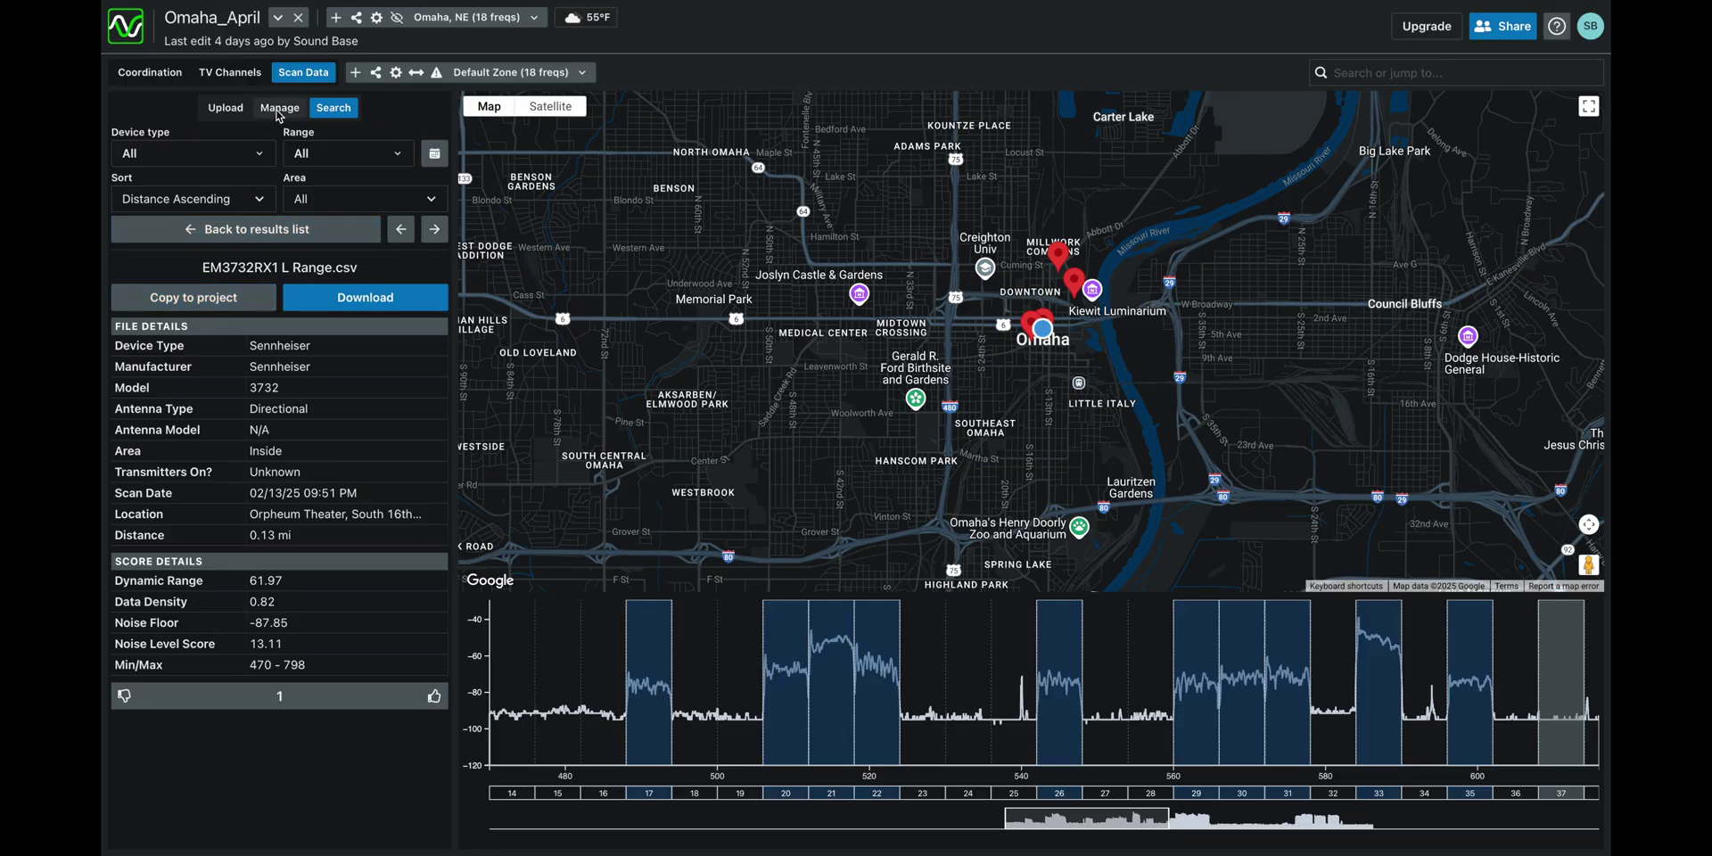
click(279, 108)
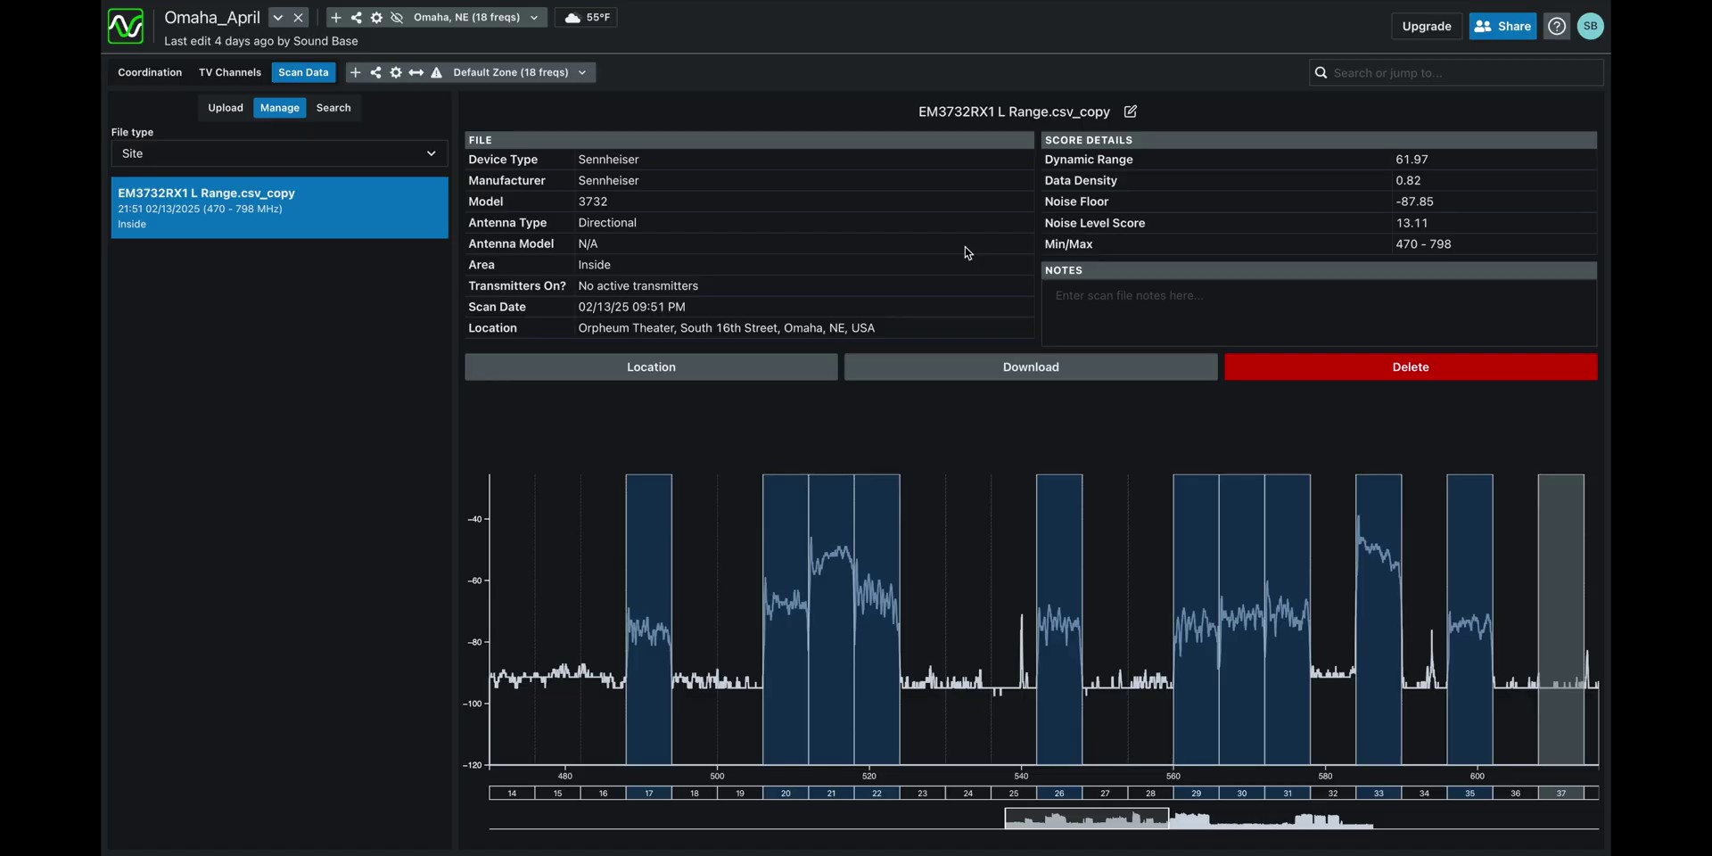
Return to the Omaha_April coordination view with the Mics, In ears and Roaming mics groups
click(153, 74)
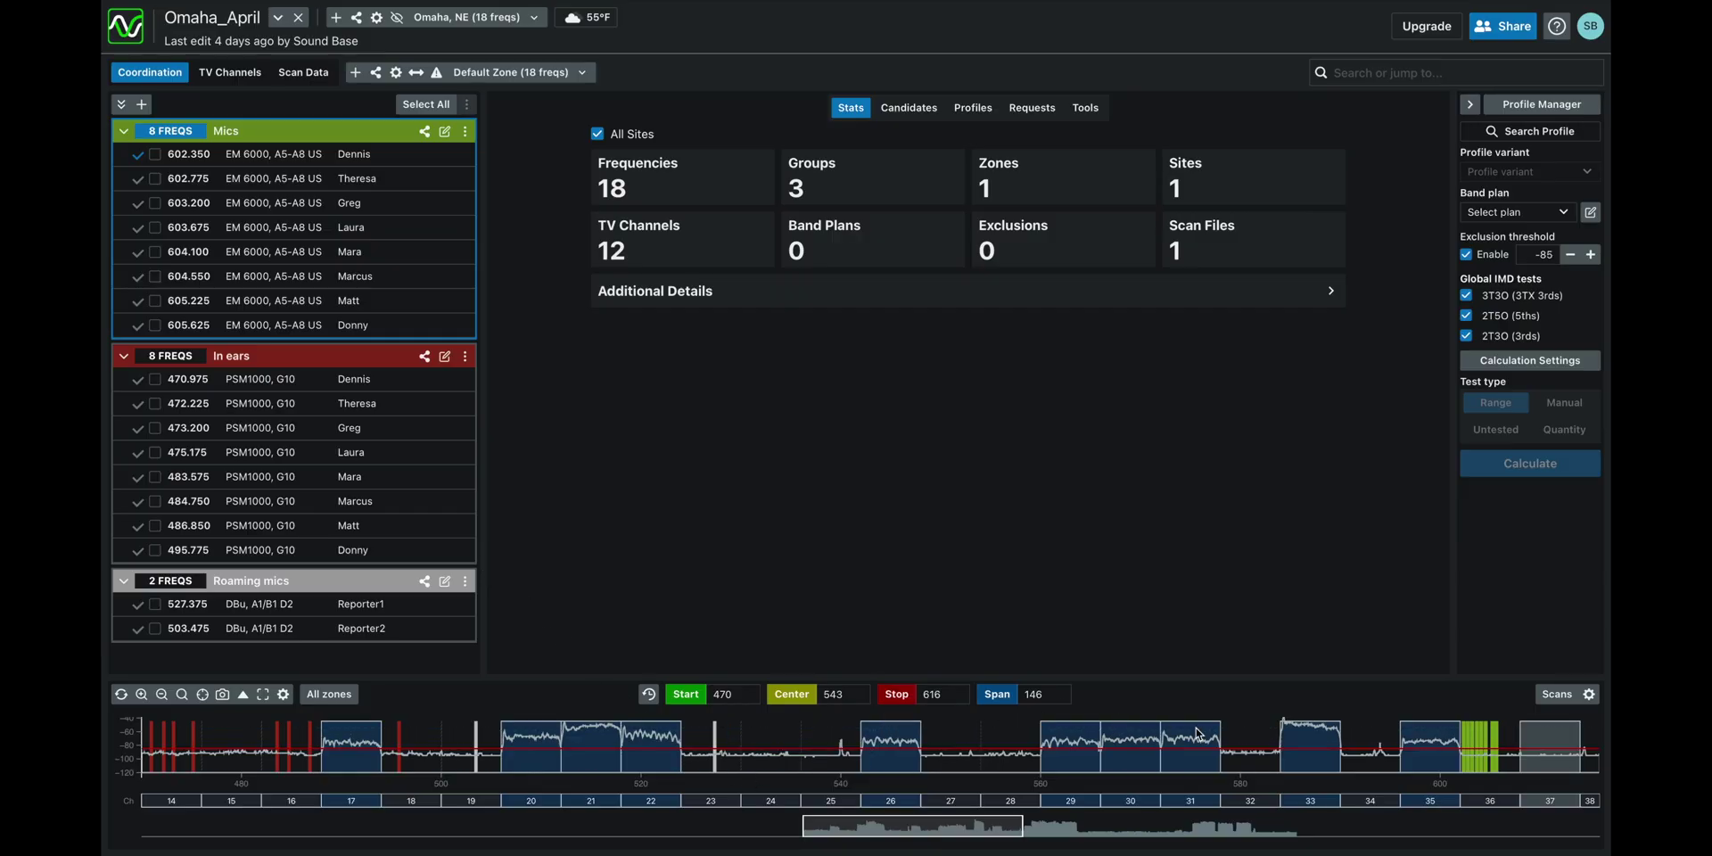
Colour the Roaming mics group green, showing its EM 6000 - A5-A8 US profile
click(465, 580)
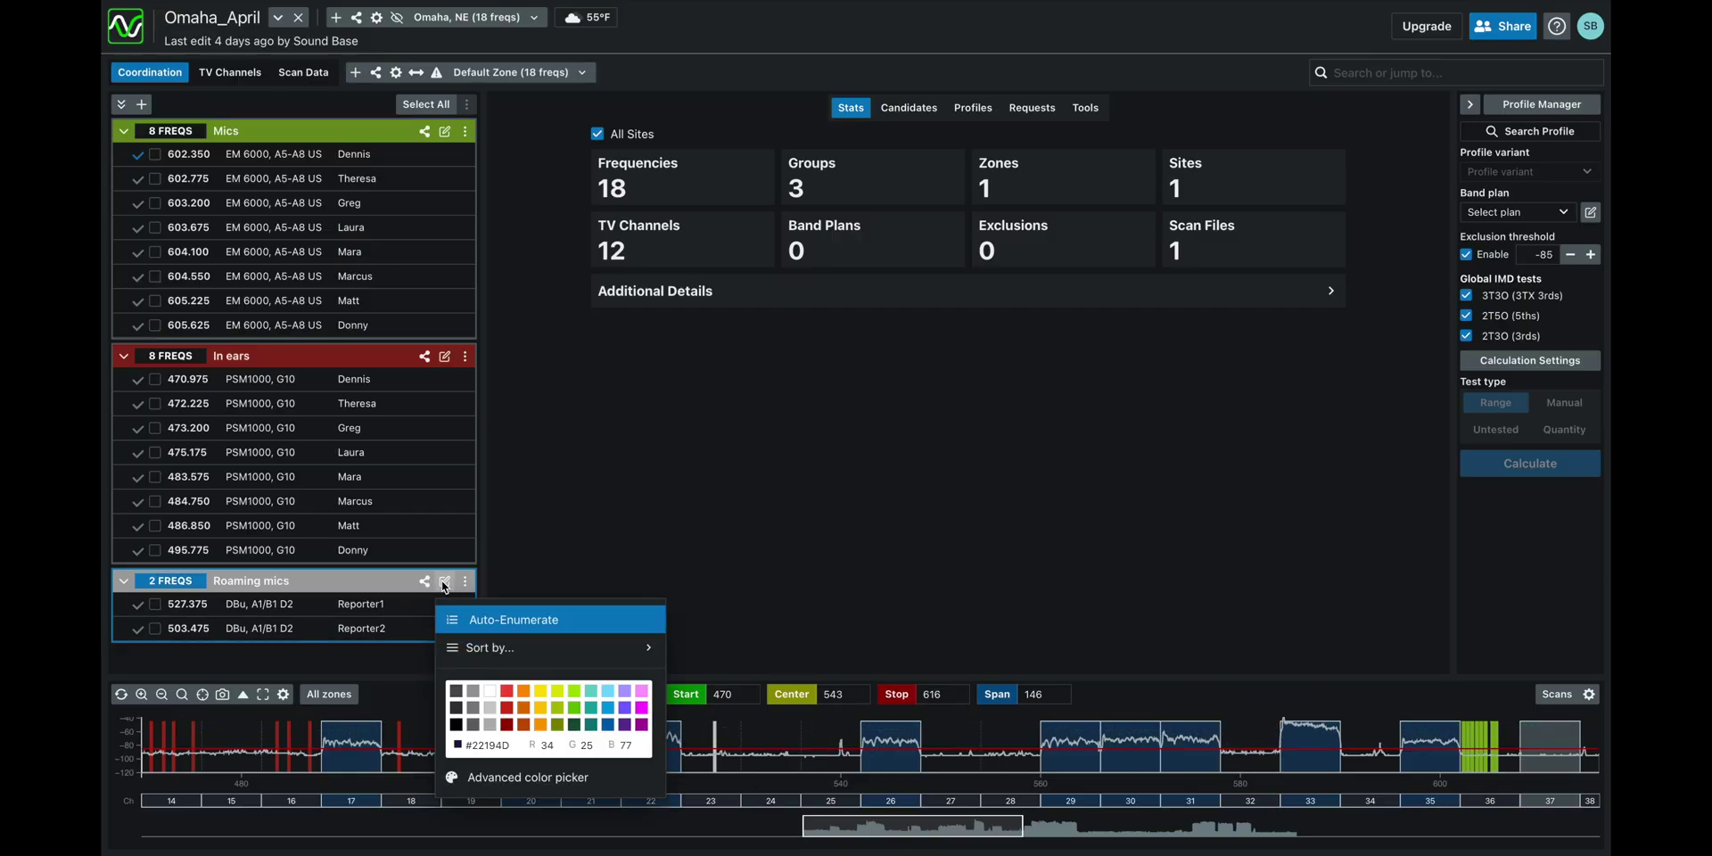
click(575, 710)
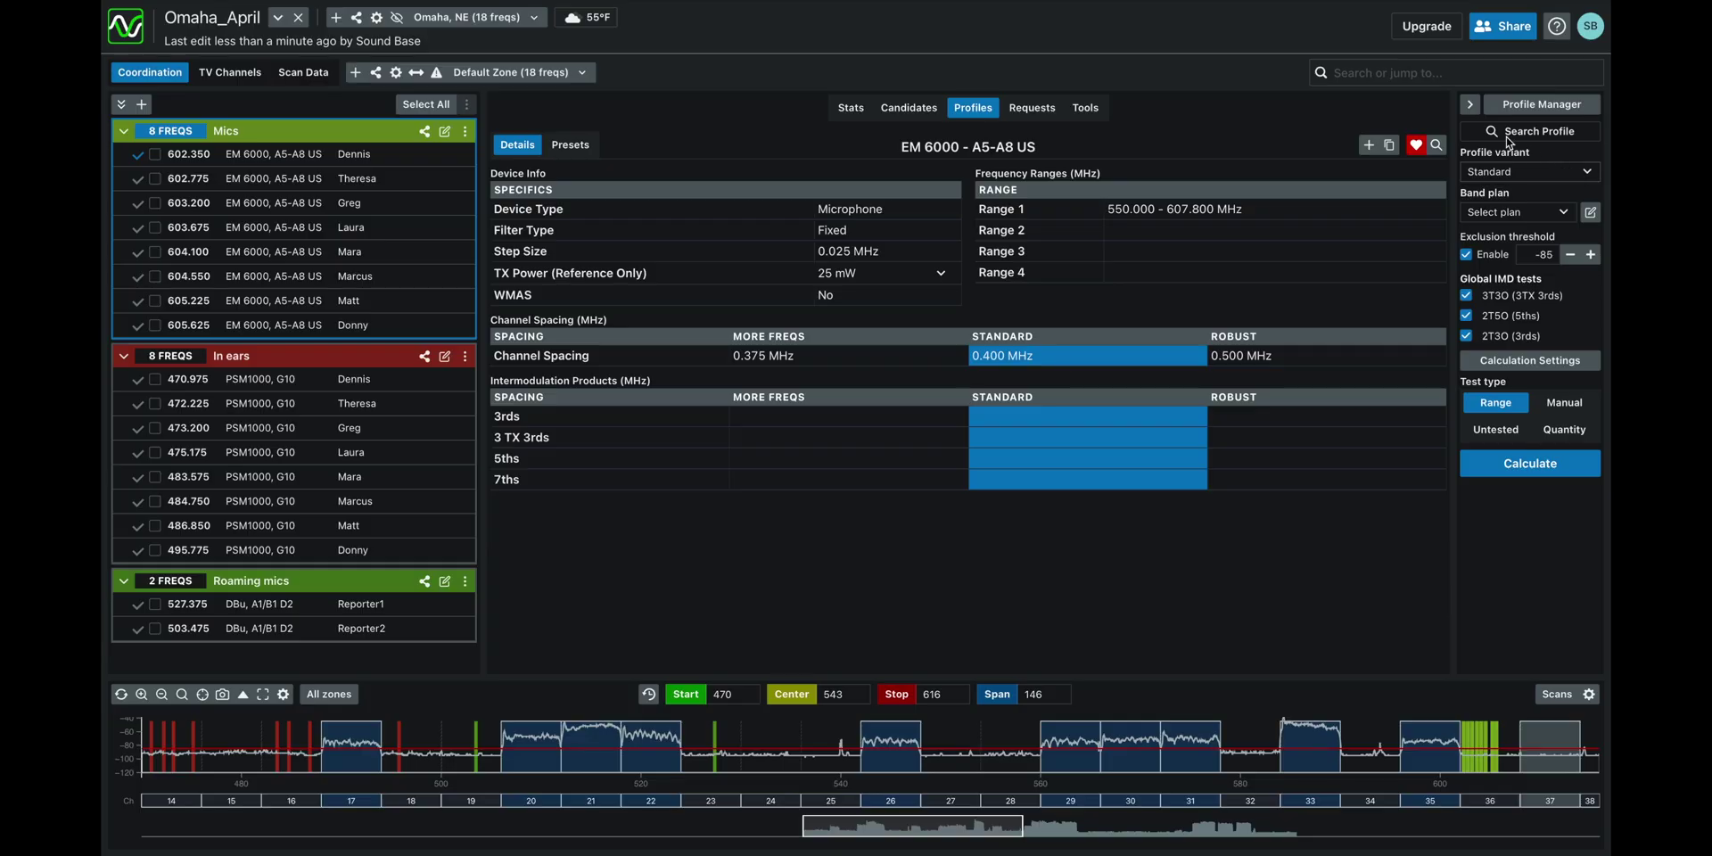
Expand the device profile filters and set Profile type to Favorites, listing Sennheiser EM 6000
click(1470, 104)
click(1588, 146)
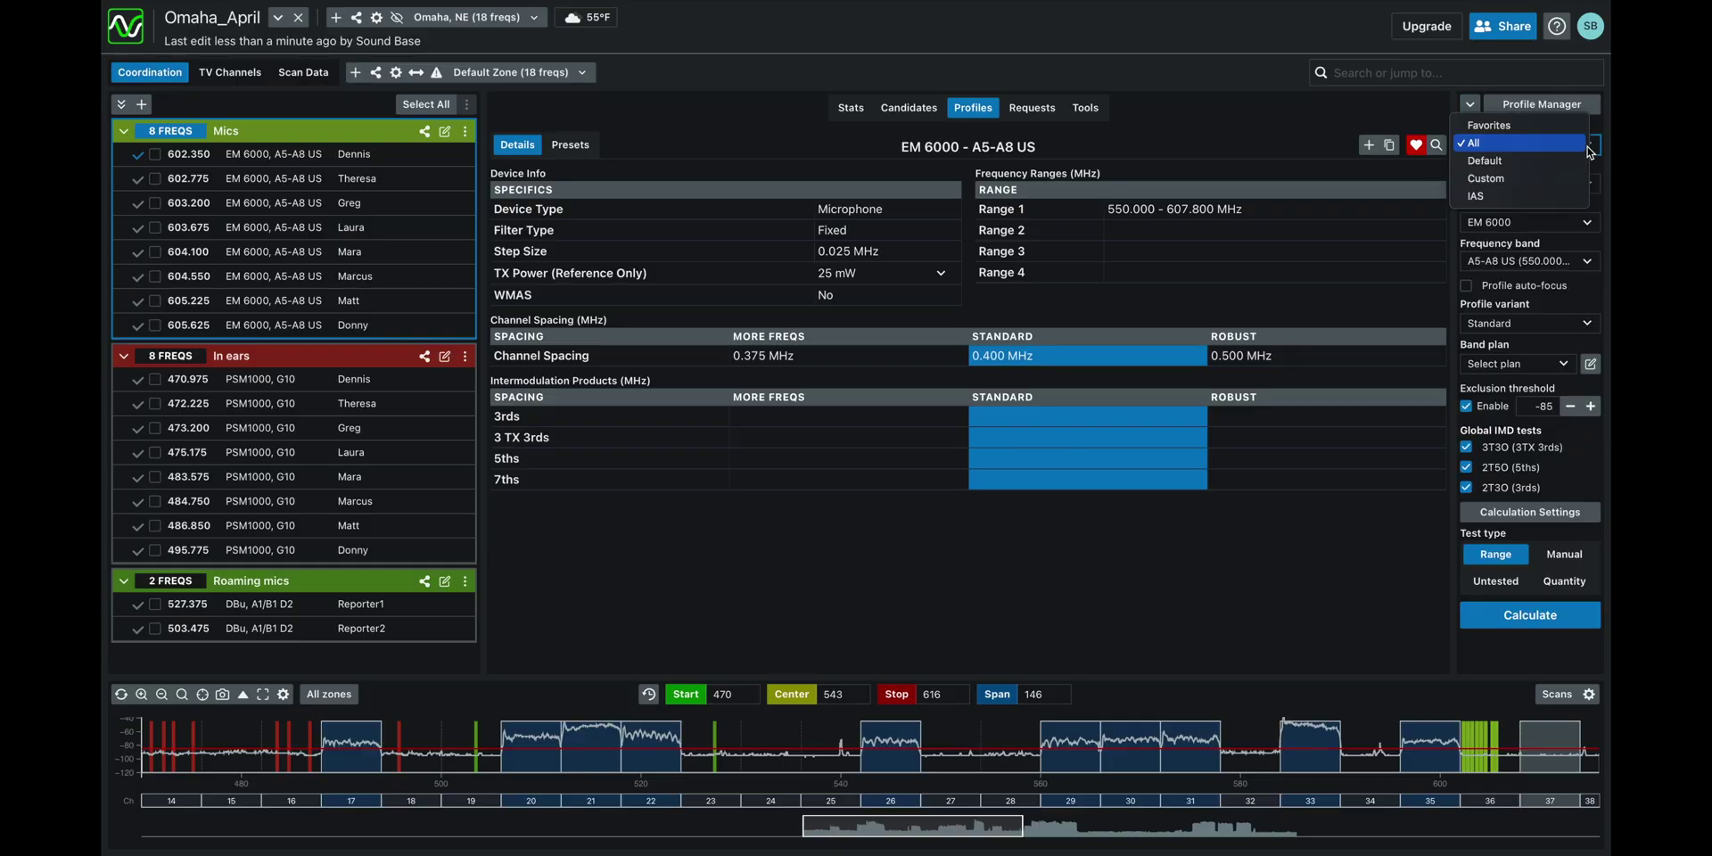
click(1559, 126)
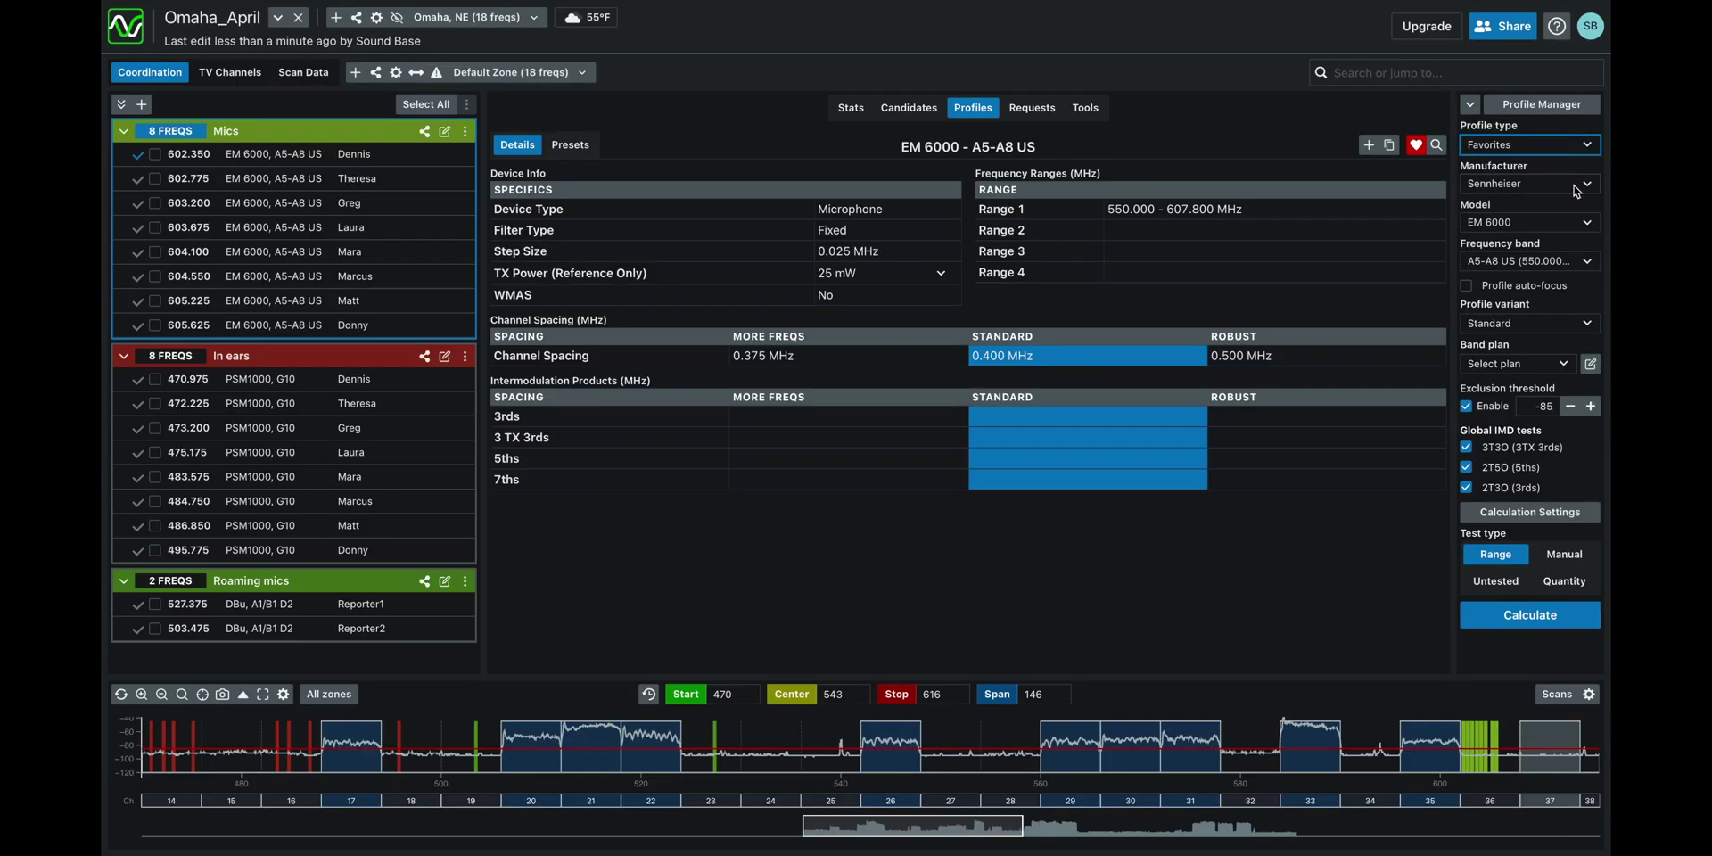